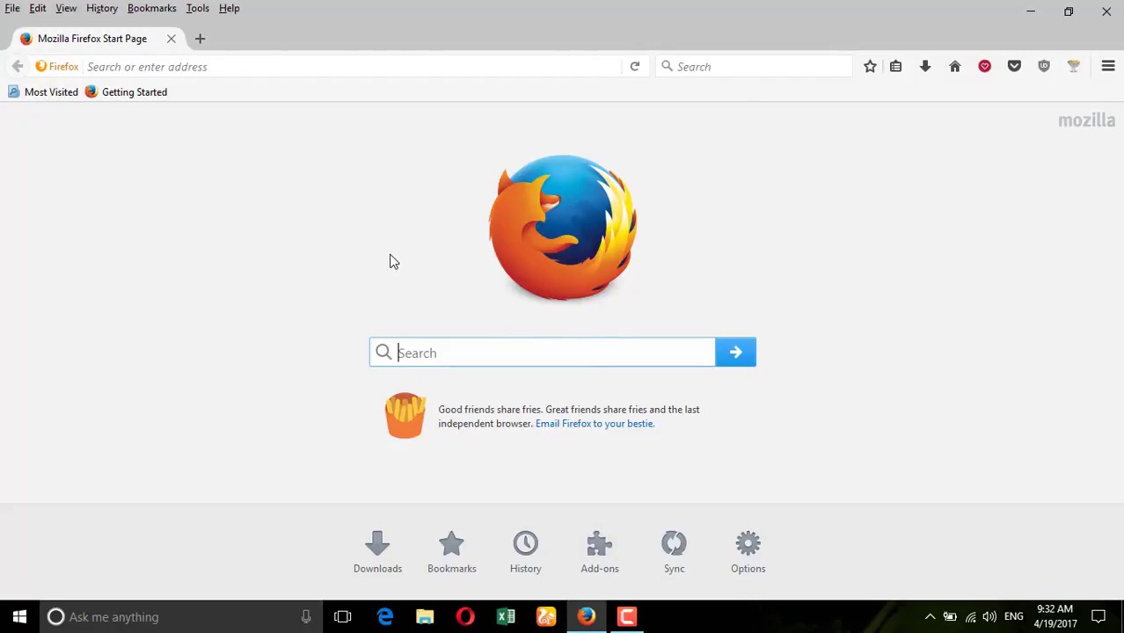
pyautogui.click(257, 69)
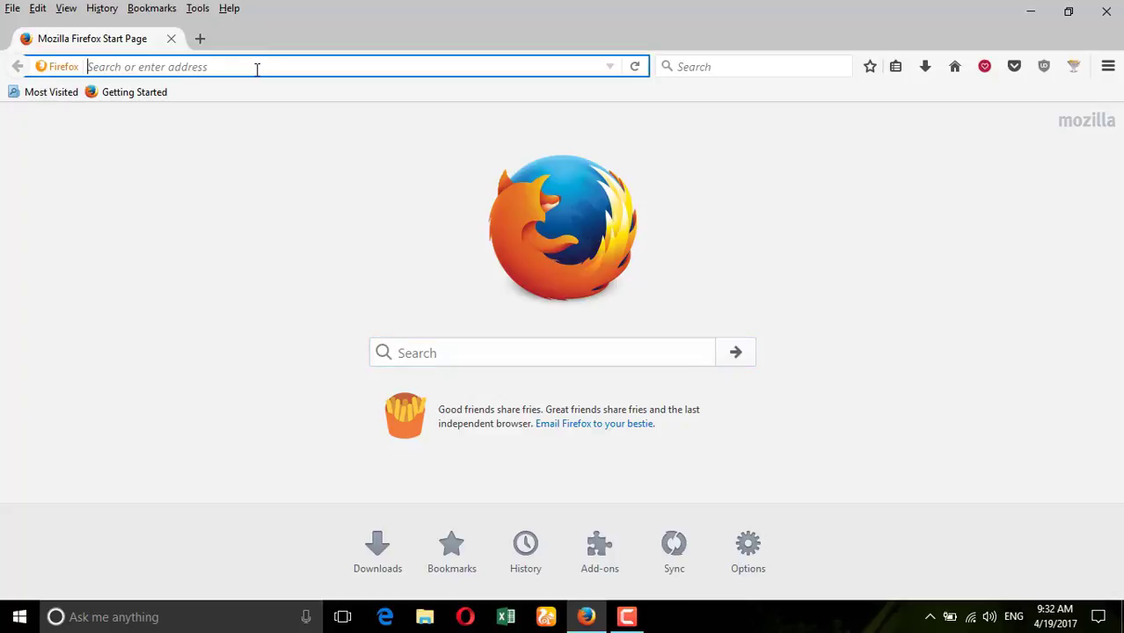
pyautogui.write('textn')
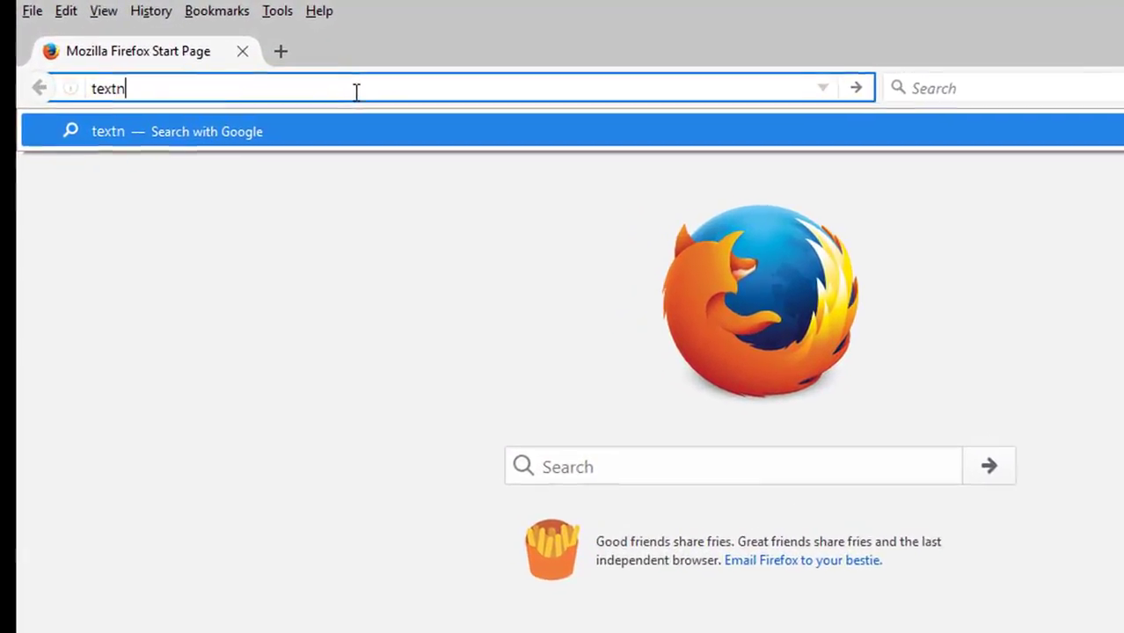
pyautogui.write('ow')
pyautogui.hotkey('ctrl', 'Return')
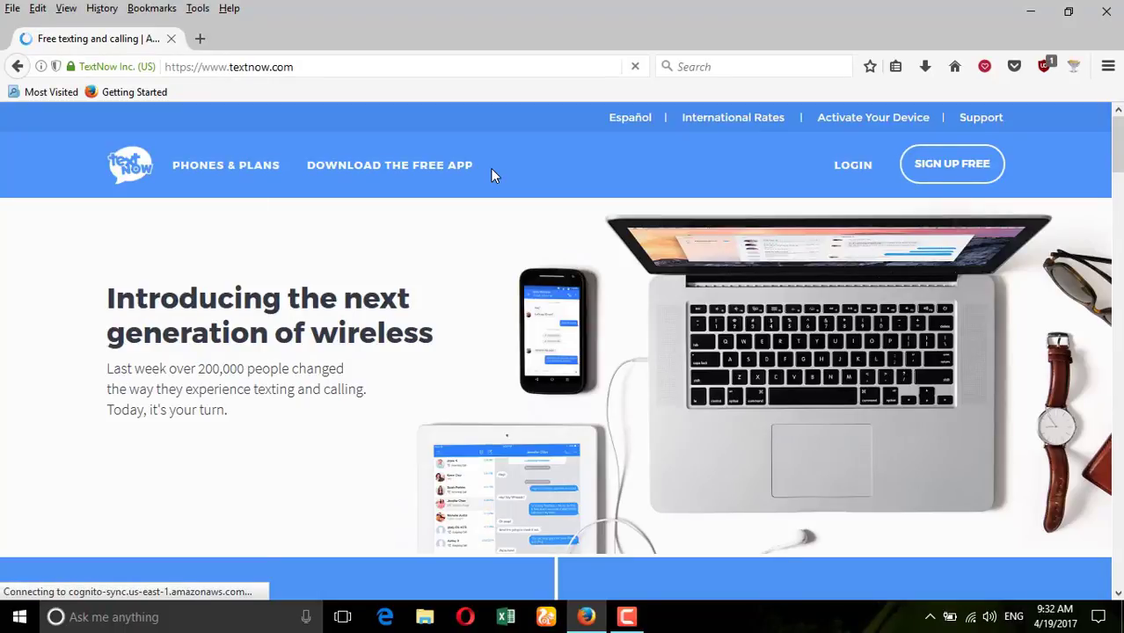
# Open the free sign-up form and enter the account holder's first and last name.
pyautogui.click(954, 166)
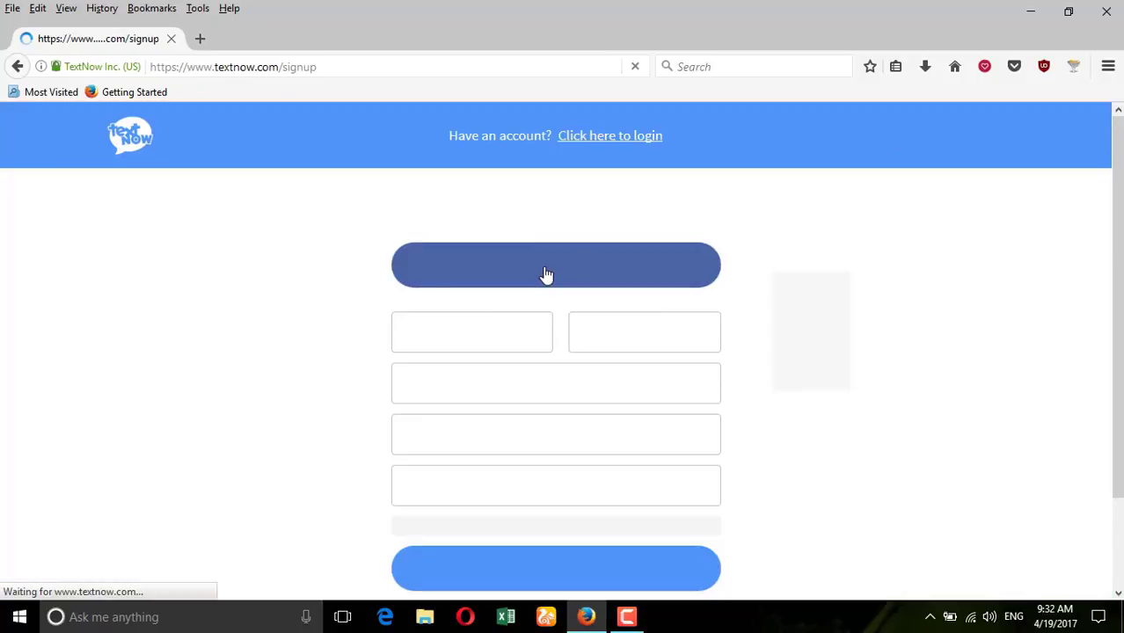
pyautogui.click(471, 364)
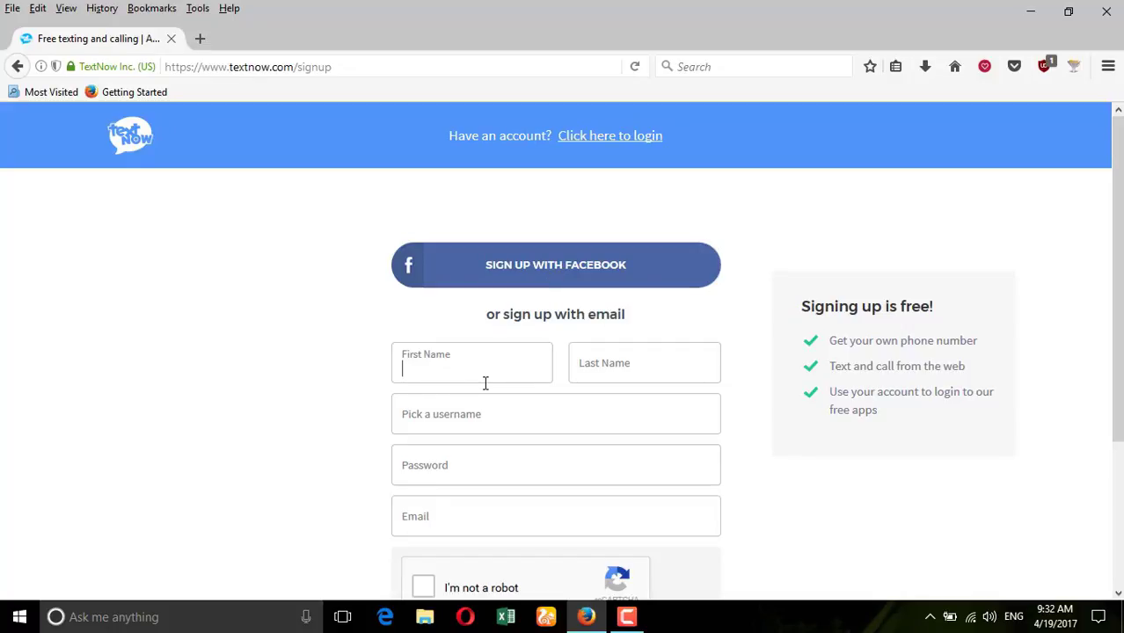
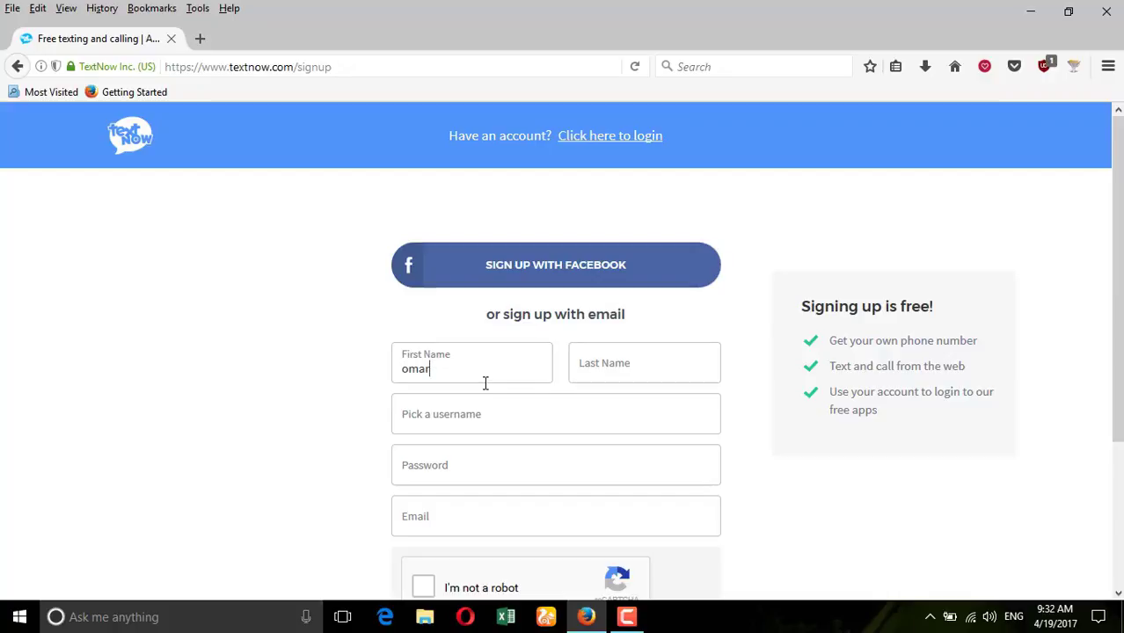
pyautogui.press('Tab')
# Fill in a username, the account password and an email address on the sign-up form.
pyautogui.press('Tab')
pyautogui.write('faruks')
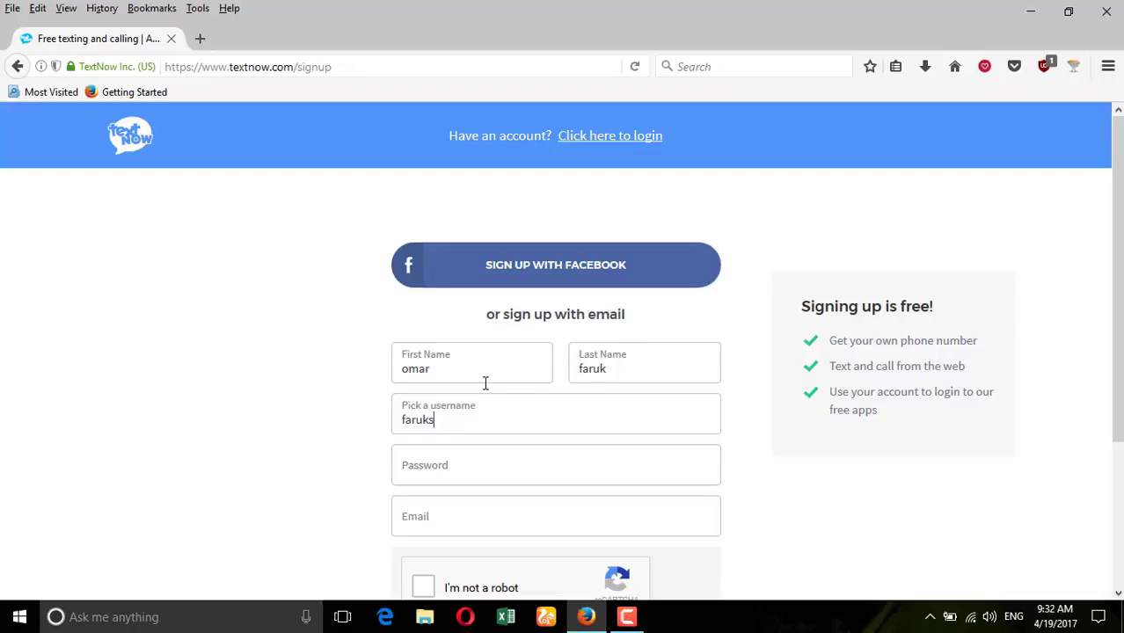
pyautogui.write('69*')
pyautogui.press('BackSpace')
pyautogui.press('Tab')
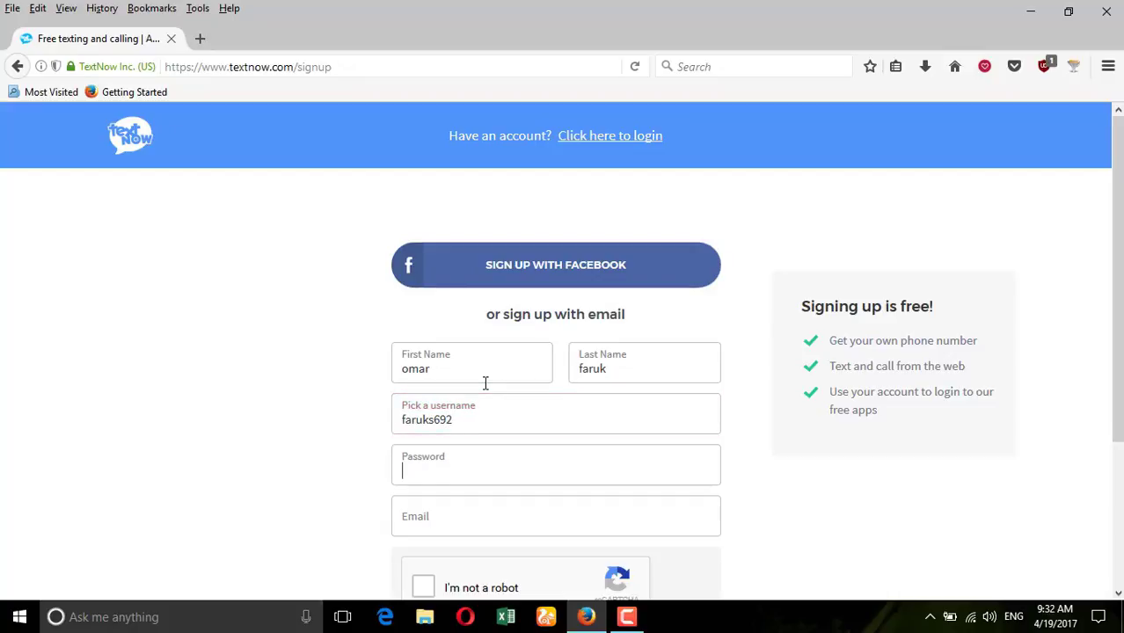
pyautogui.write('•••••••')
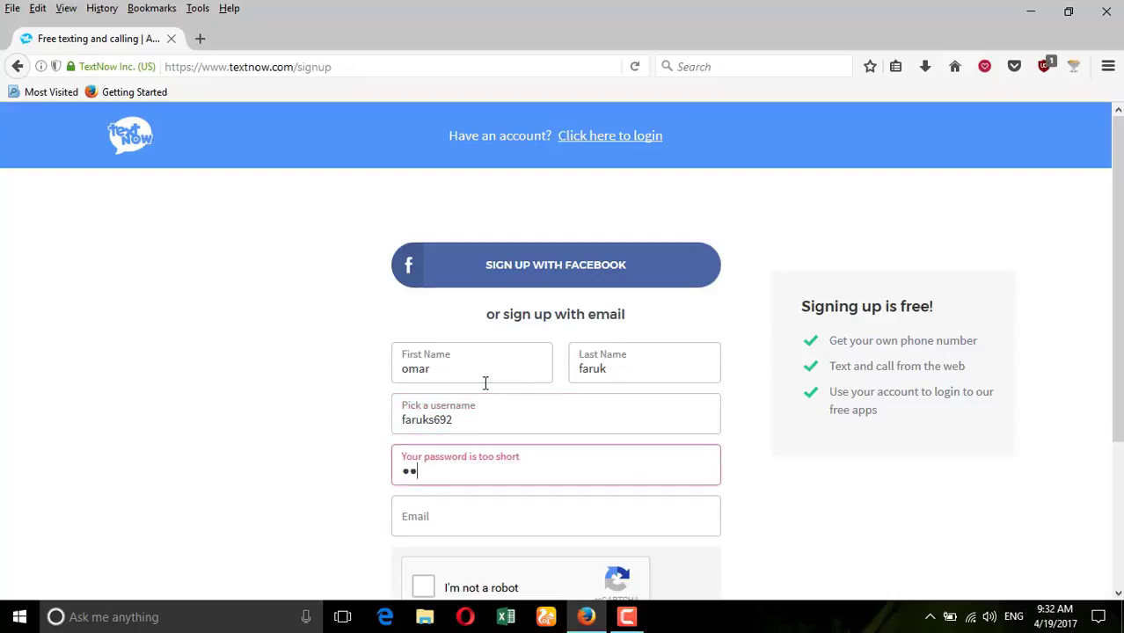
pyautogui.press('Tab')
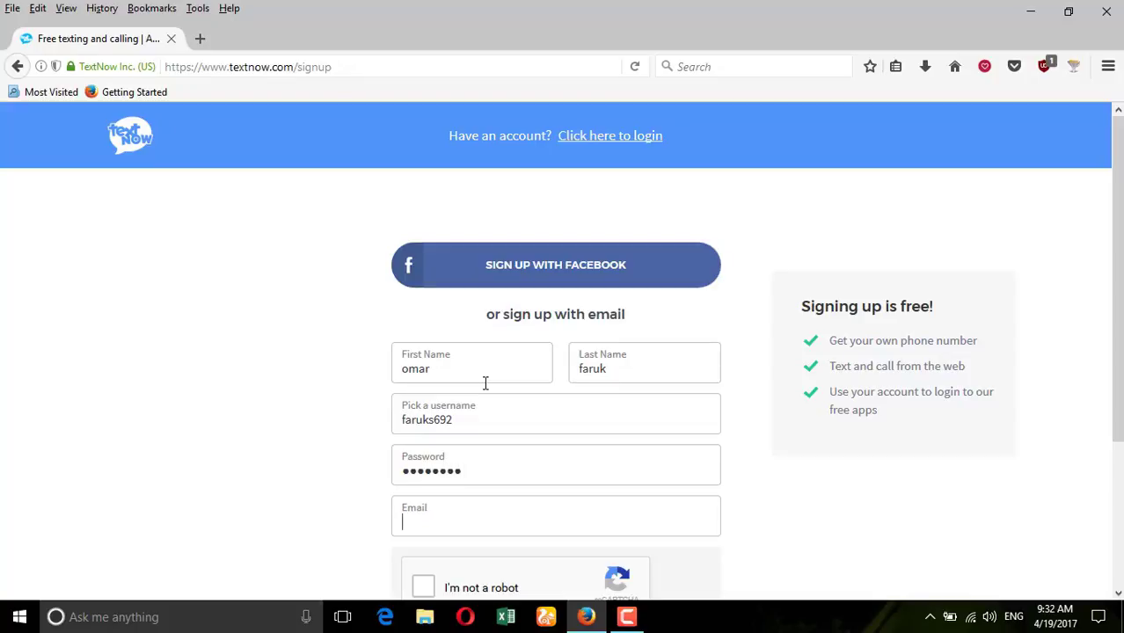
pyautogui.write('FARUKS')
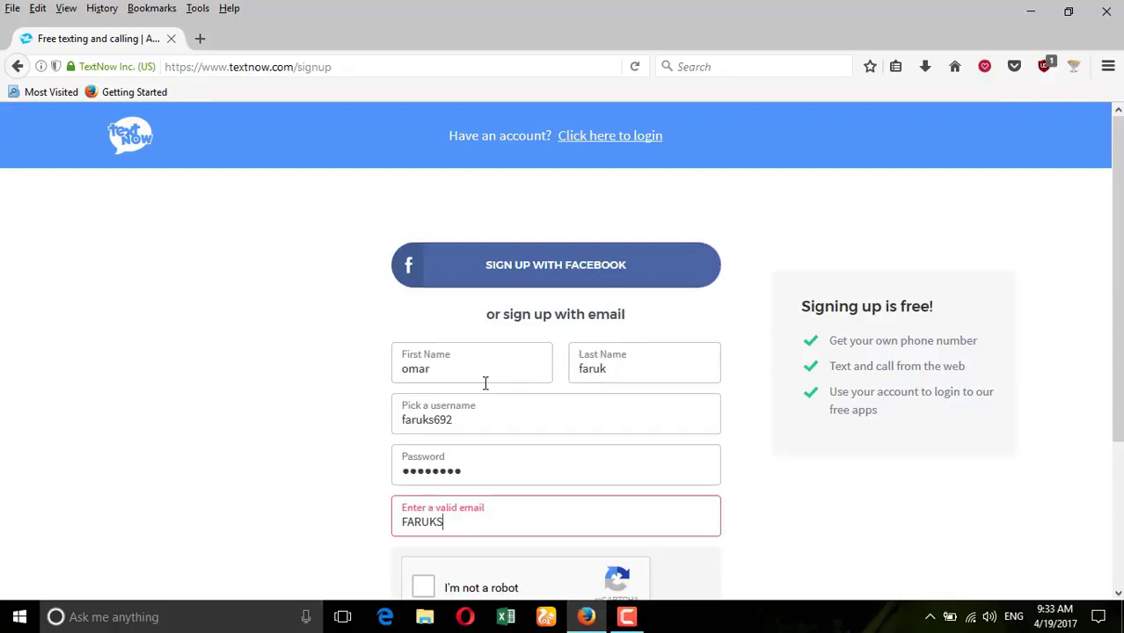
pyautogui.press('BackSpace')
pyautogui.press('BackSpace')
pyautogui.press('BackSpace')
pyautogui.press('BackSpace')
pyautogui.press('BackSpace')
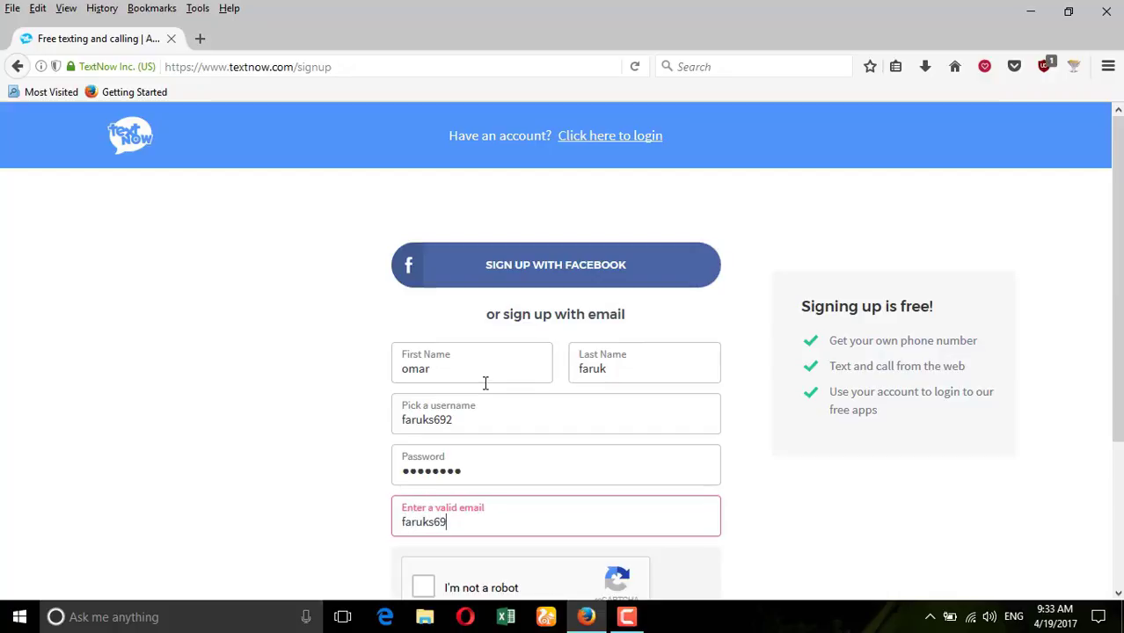
# Solve the whiteboard image captcha by picking four pictures, then submit the completed sign-up form.
pyautogui.scroll(-4, 485, 387)
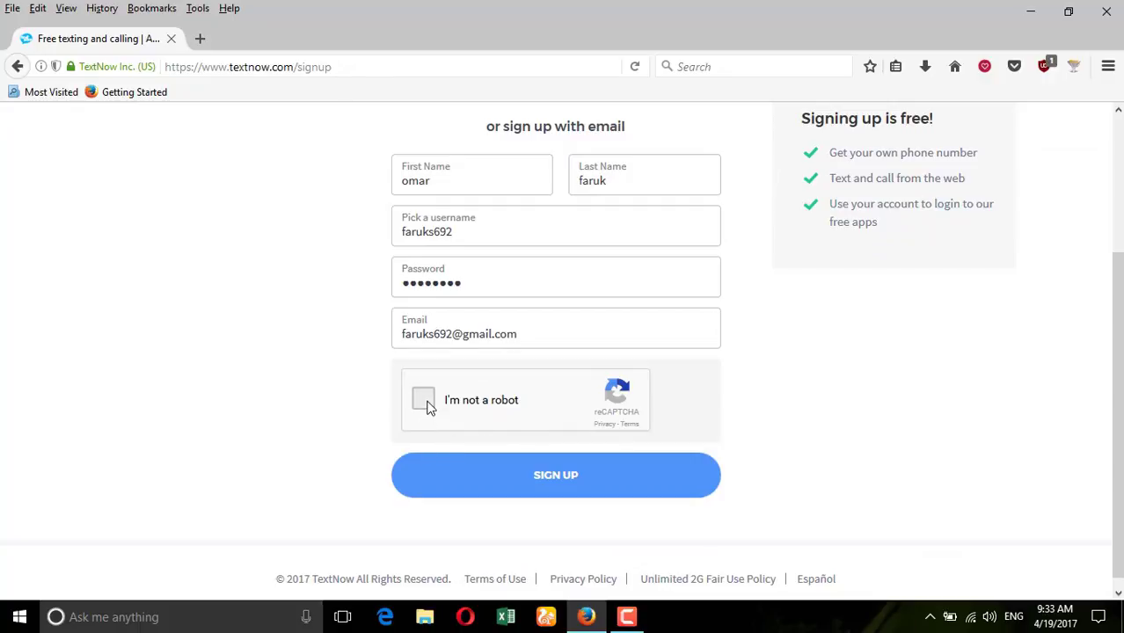
pyautogui.click(425, 403)
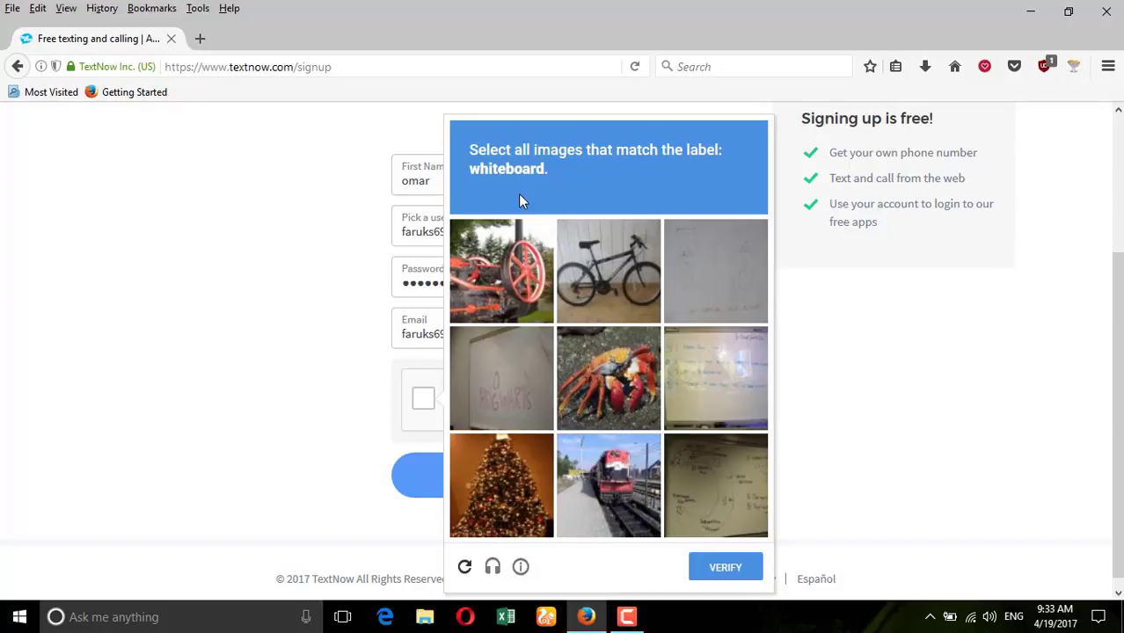
pyautogui.click(717, 275)
pyautogui.click(715, 380)
pyautogui.click(712, 497)
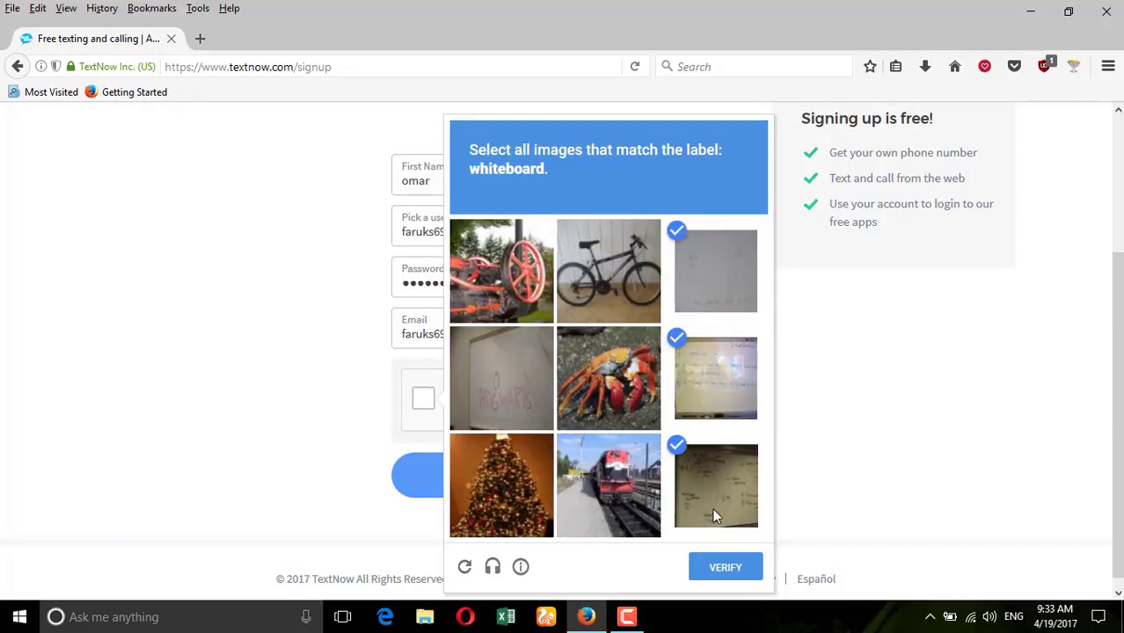
pyautogui.click(493, 387)
pyautogui.click(717, 570)
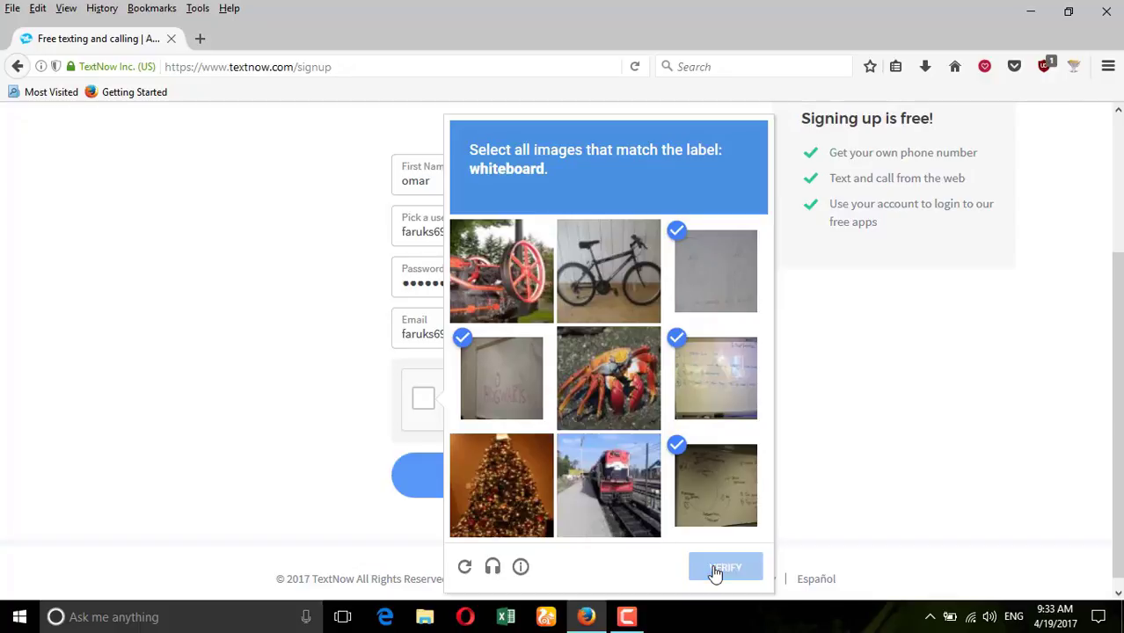
pyautogui.click(592, 482)
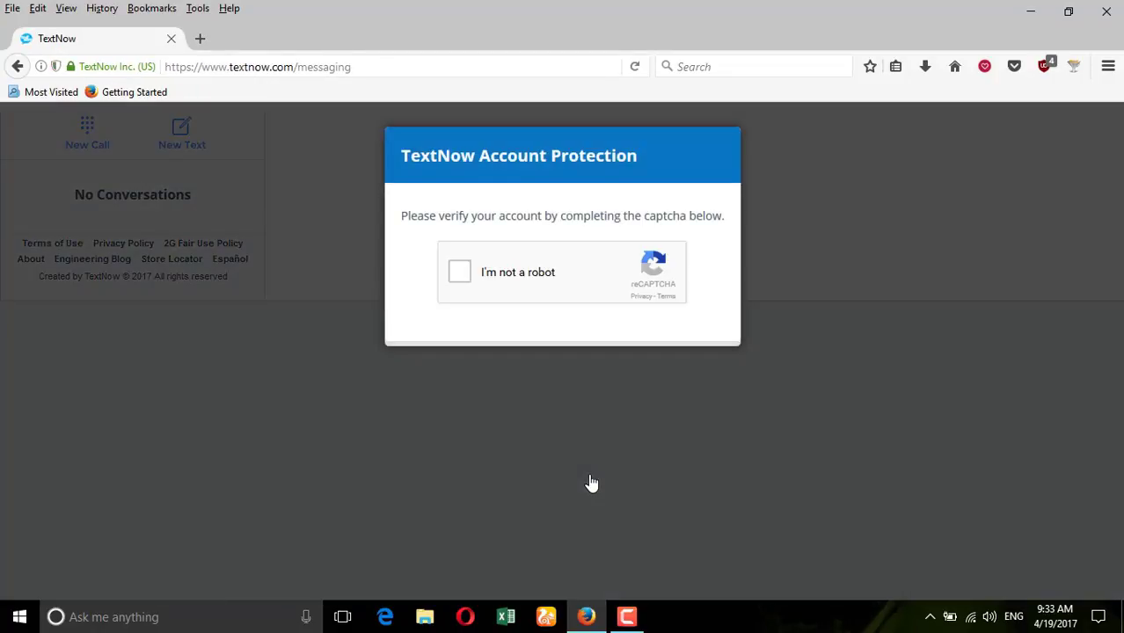
# Start the account-protection check and submit the three street-sign squares.
pyautogui.click(460, 273)
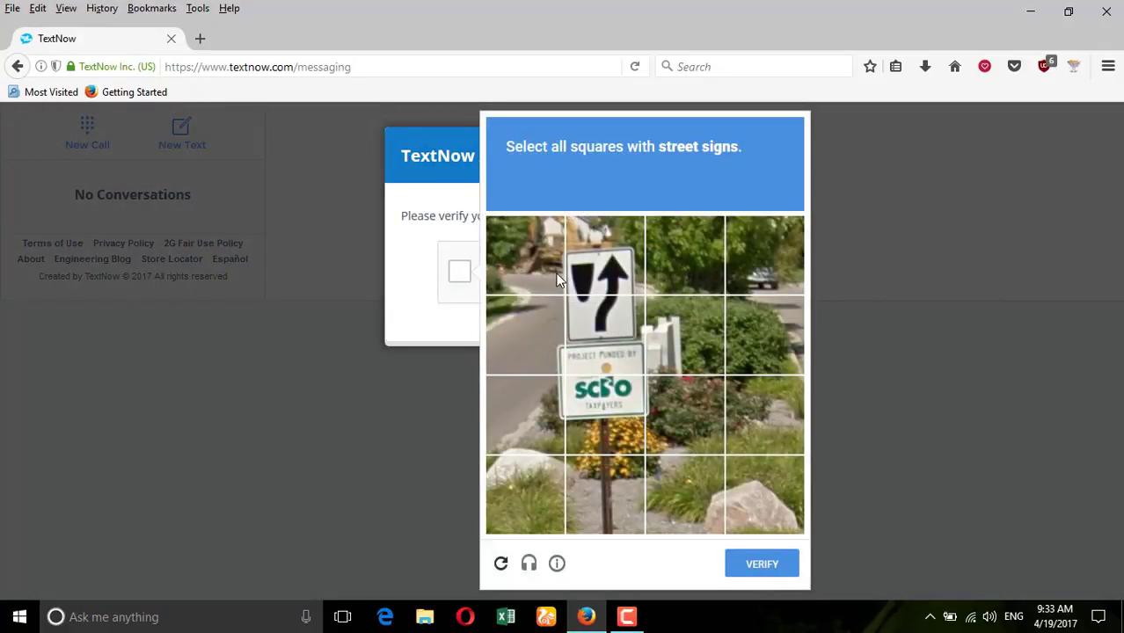
pyautogui.click(606, 256)
pyautogui.click(602, 343)
pyautogui.click(599, 409)
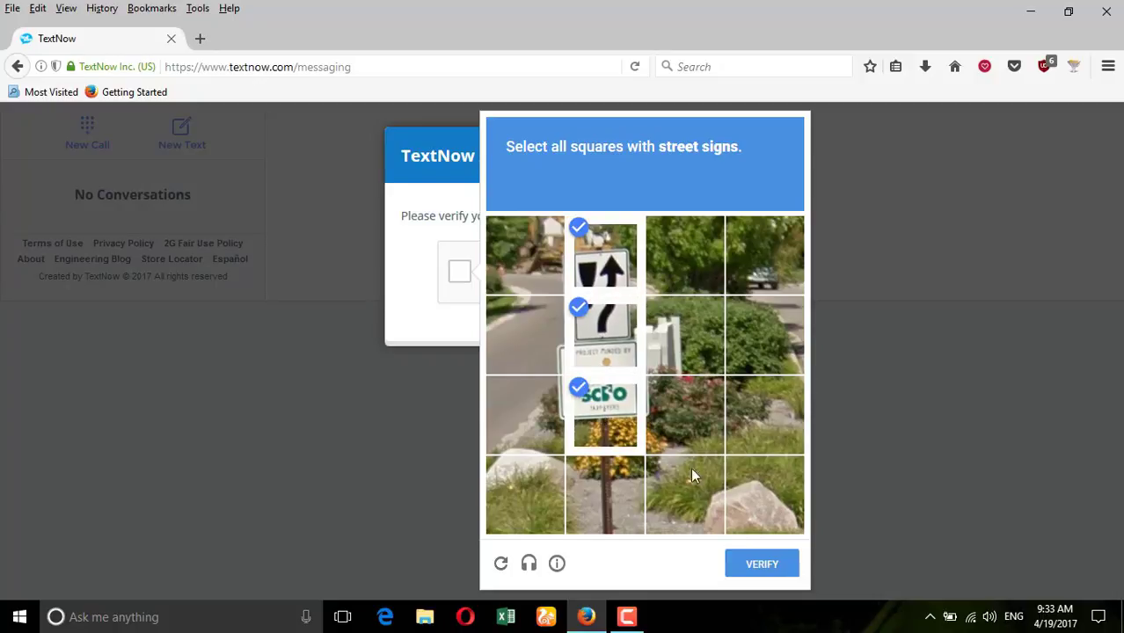
pyautogui.click(762, 567)
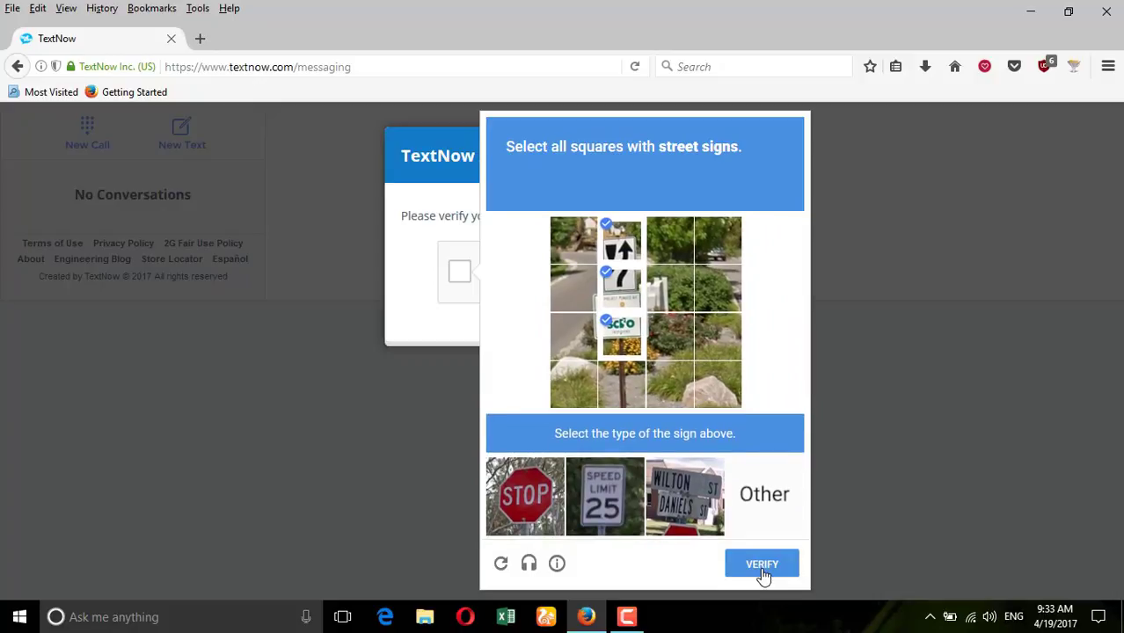
# Answer street name as the sign type and verify to finish the check.
pyautogui.click(528, 498)
pyautogui.click(605, 497)
pyautogui.click(665, 489)
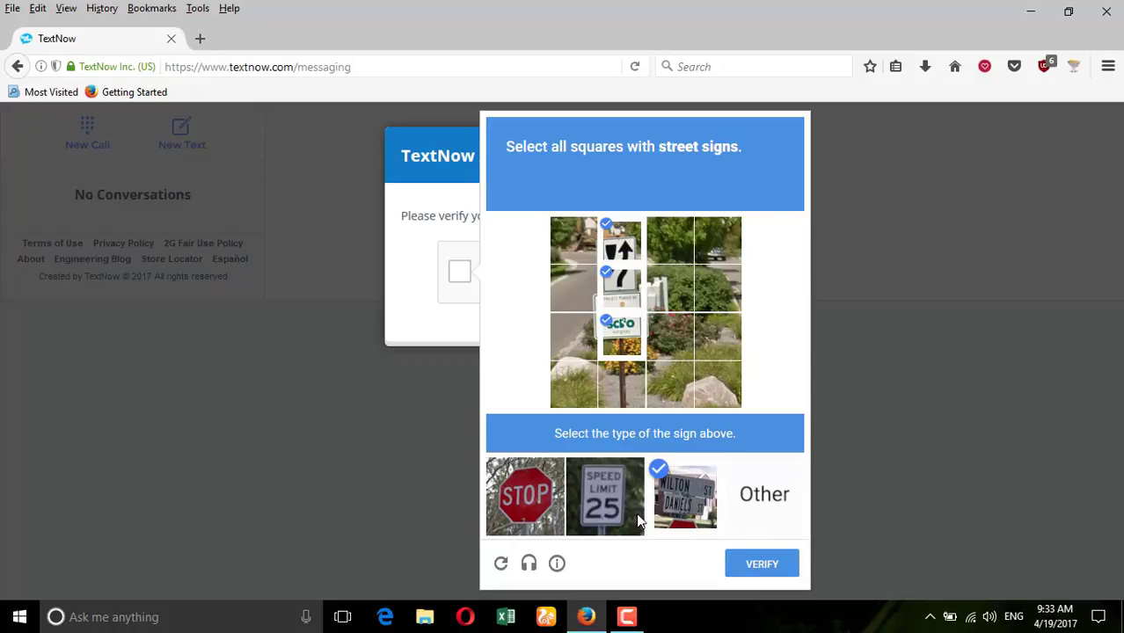
pyautogui.click(629, 509)
pyautogui.click(692, 486)
pyautogui.click(761, 566)
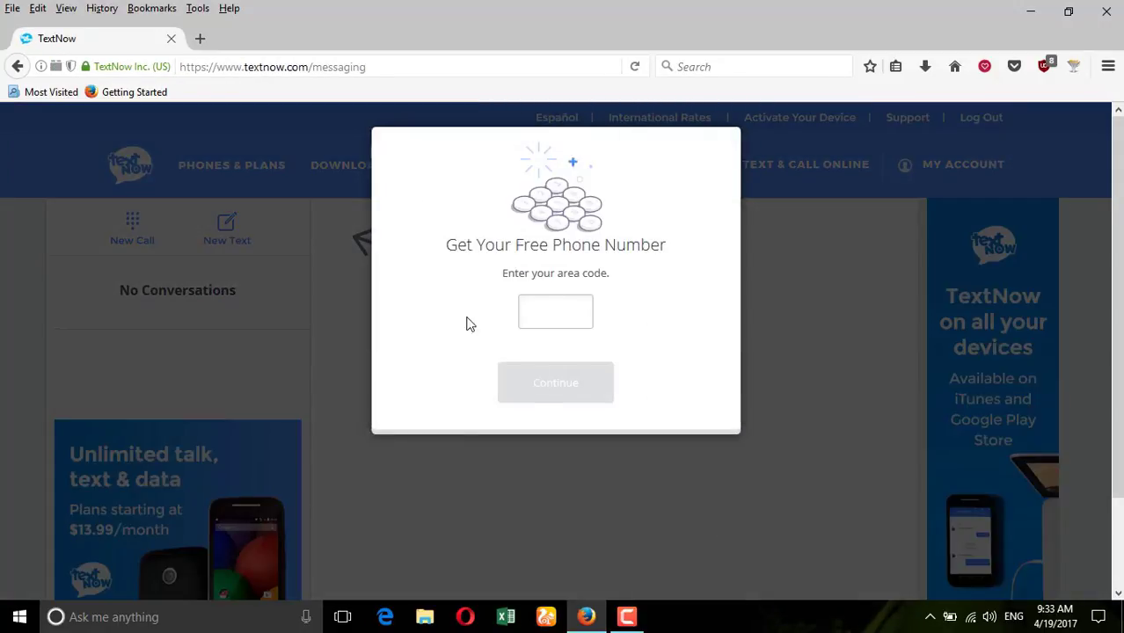
# Search Google for 'california area code' in a new tab.
pyautogui.click(201, 39)
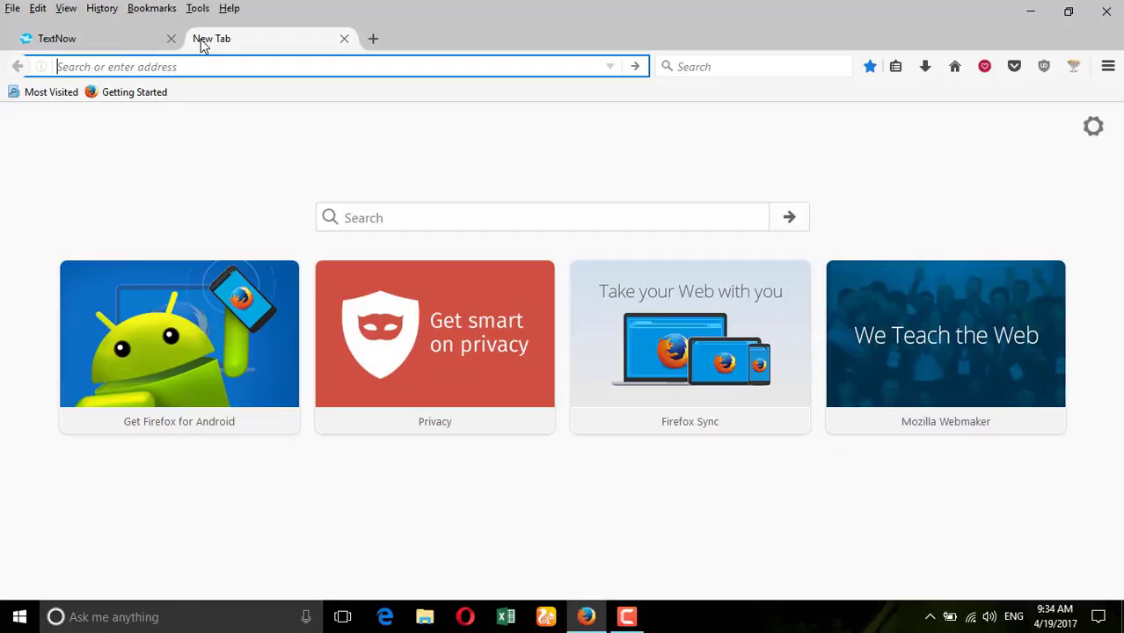
pyautogui.write('google')
pyautogui.hotkey('ctrl', 'Return')
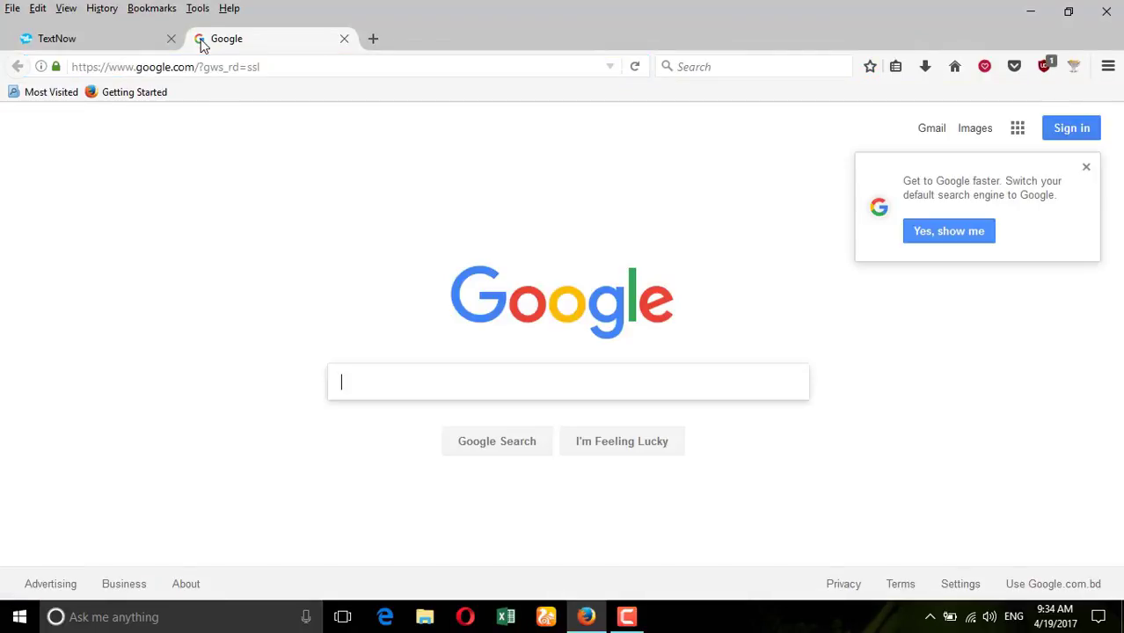
pyautogui.write('california')
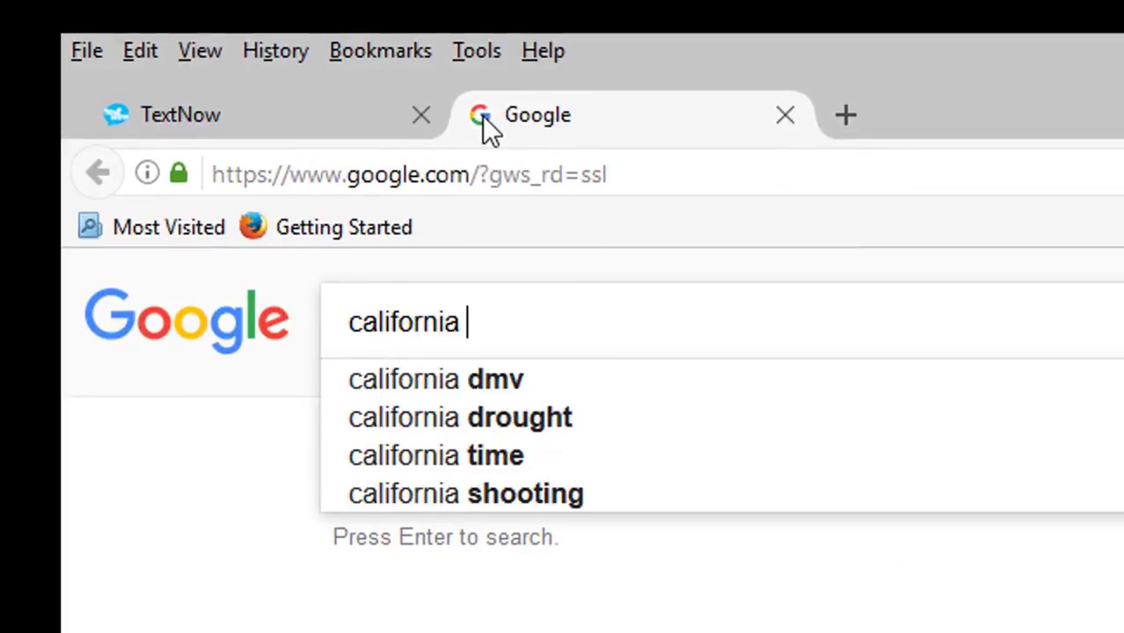
pyautogui.write(' area c')
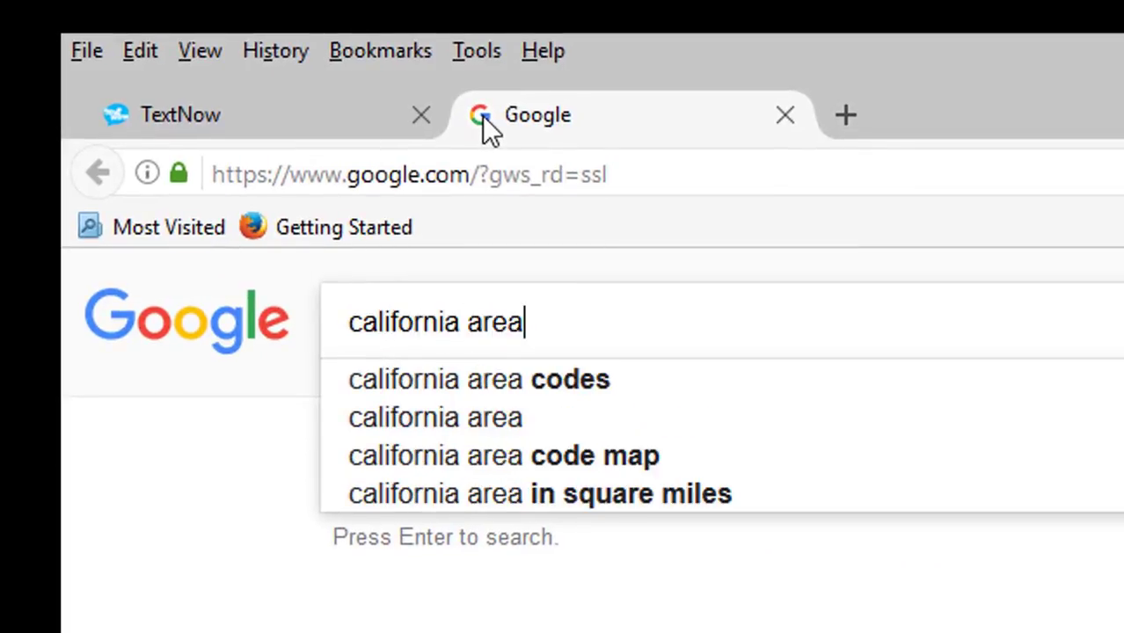
pyautogui.write('ode')
pyautogui.press('Return')
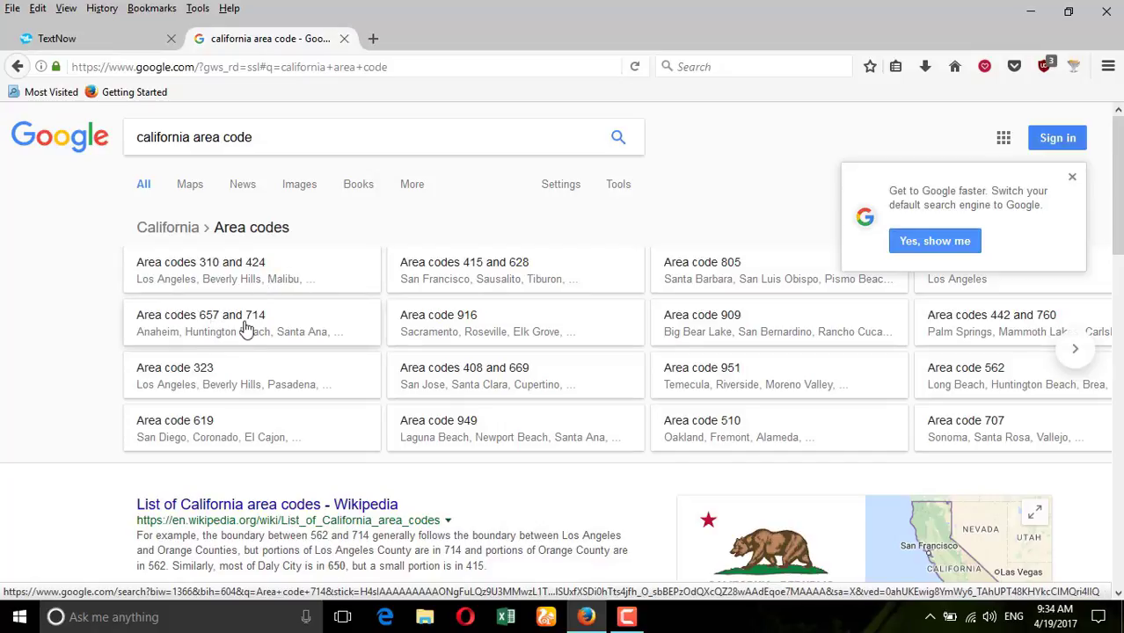
# Enter 310 as the TextNow area code and submit it.
pyautogui.click(109, 35)
pyautogui.click(545, 311)
pyautogui.write('310')
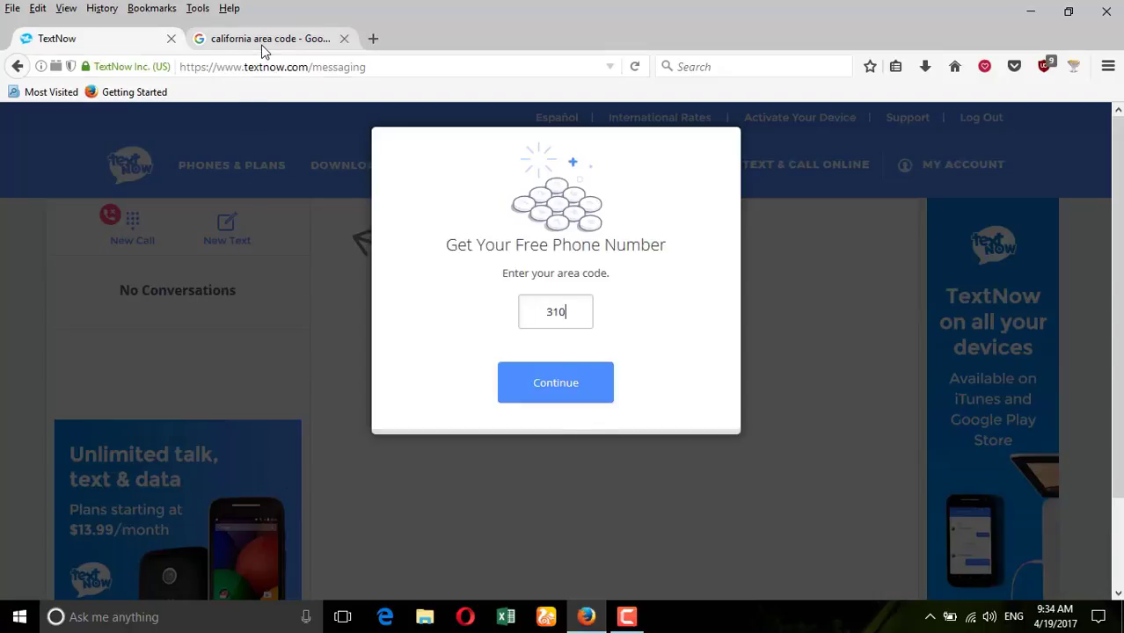
pyautogui.click(264, 39)
pyautogui.click(96, 41)
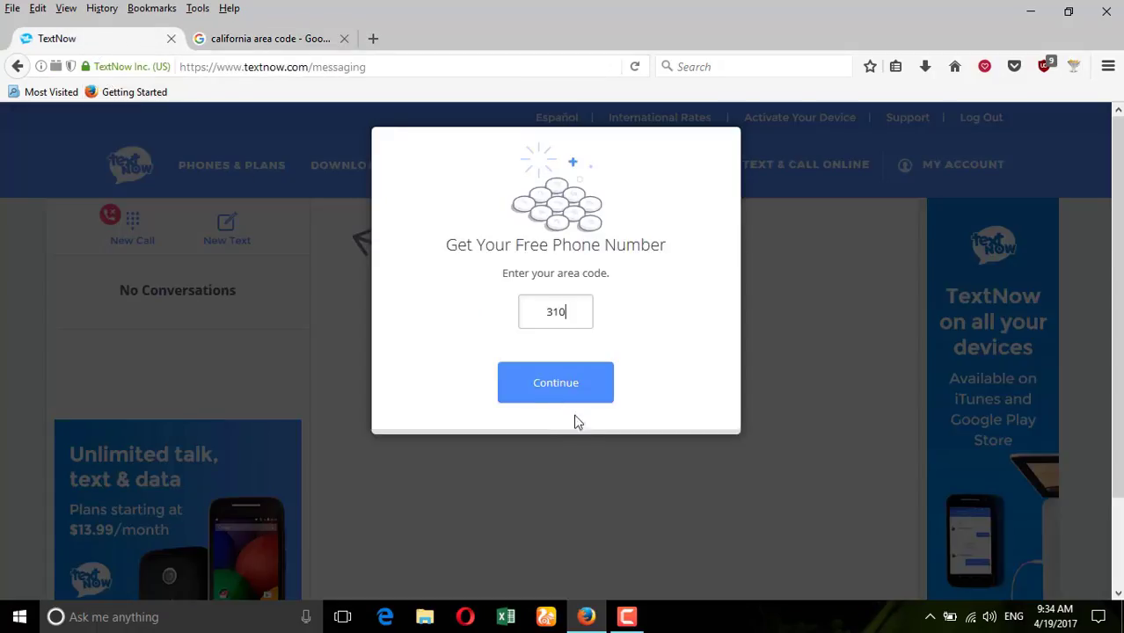
pyautogui.click(580, 392)
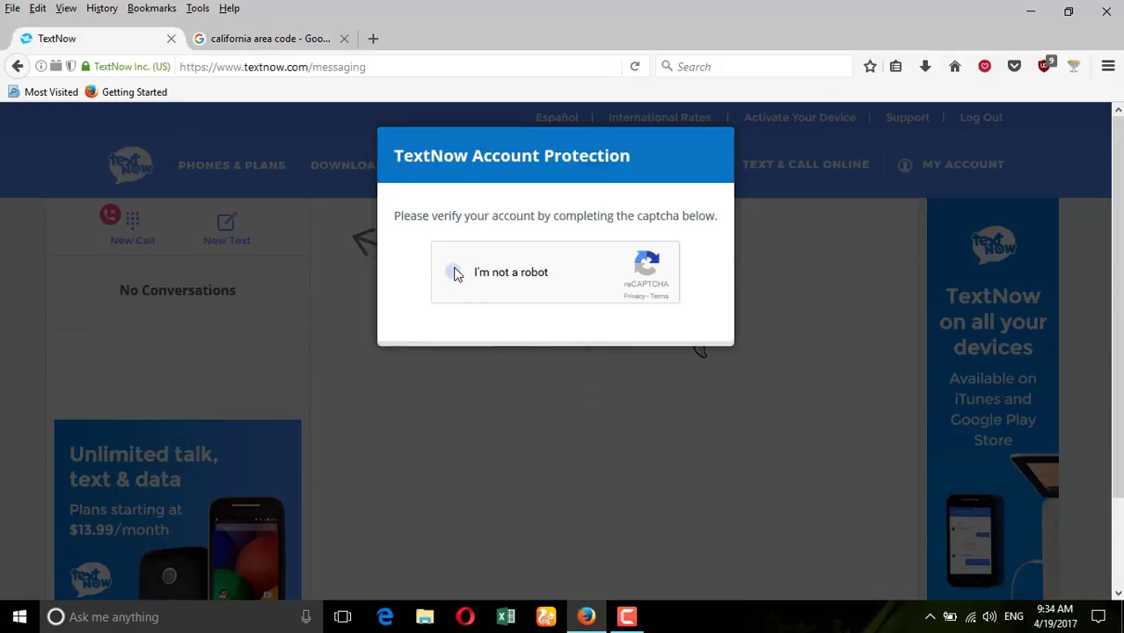
# Start the robot check and mark the three white-car tiles.
pyautogui.click(454, 273)
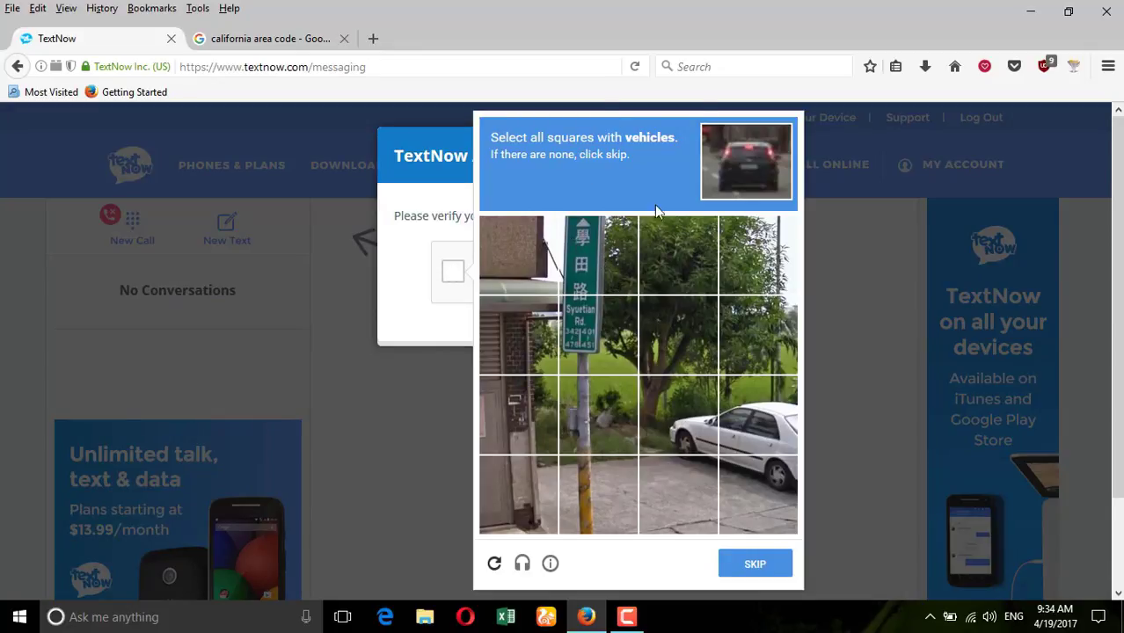
pyautogui.click(682, 413)
pyautogui.click(756, 414)
pyautogui.click(757, 493)
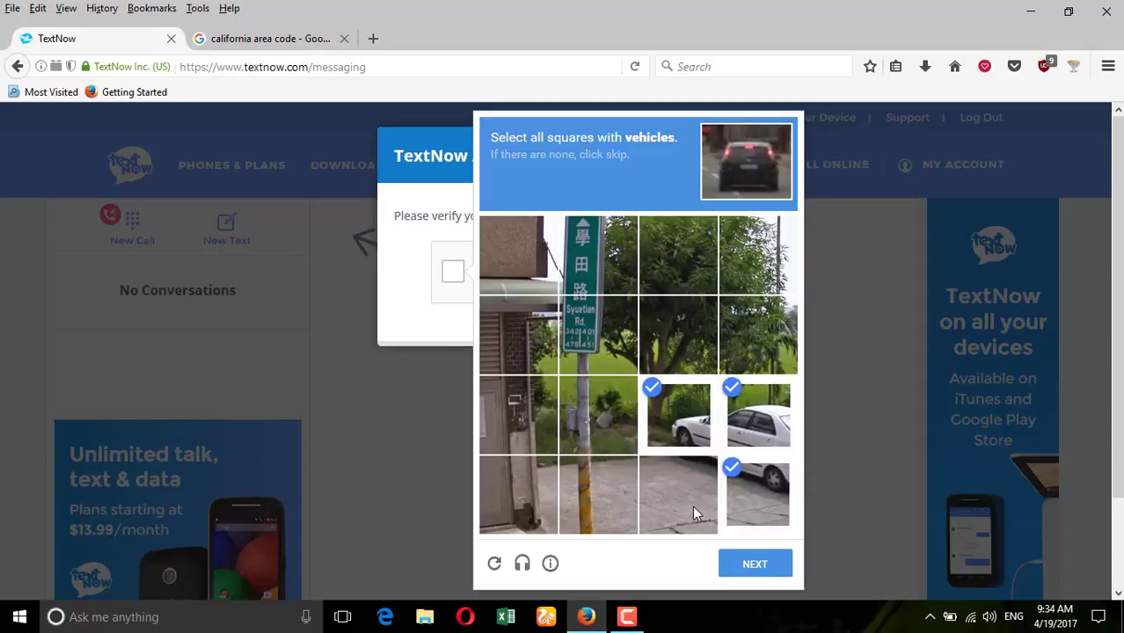
pyautogui.click(754, 564)
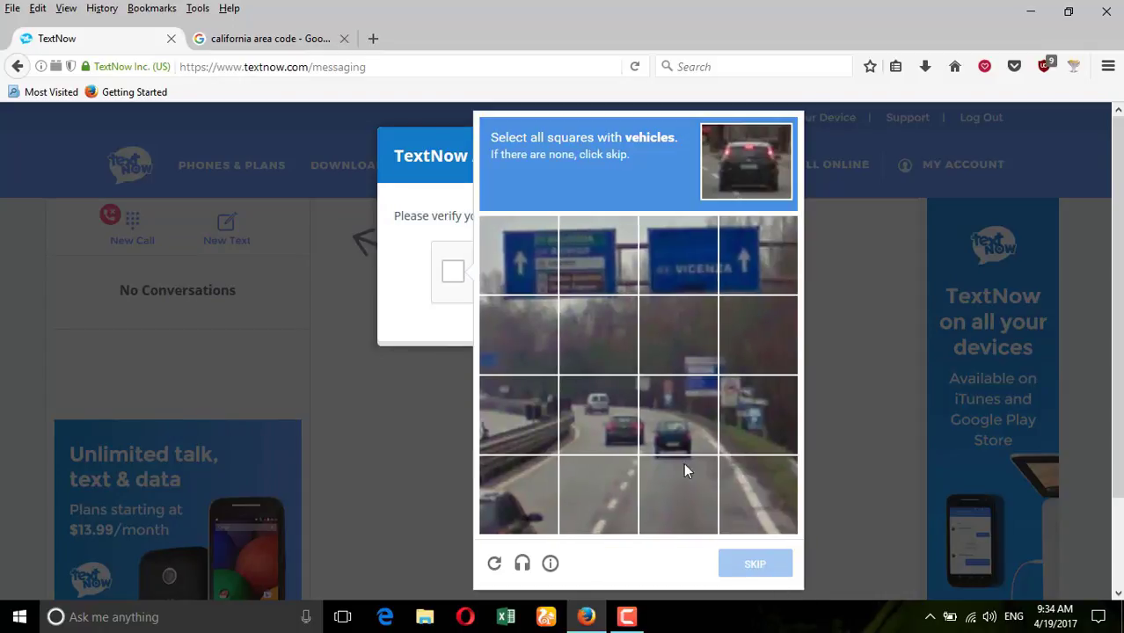
# Mark the vehicle tiles in the second image challenge and submit for verification.
pyautogui.click(658, 423)
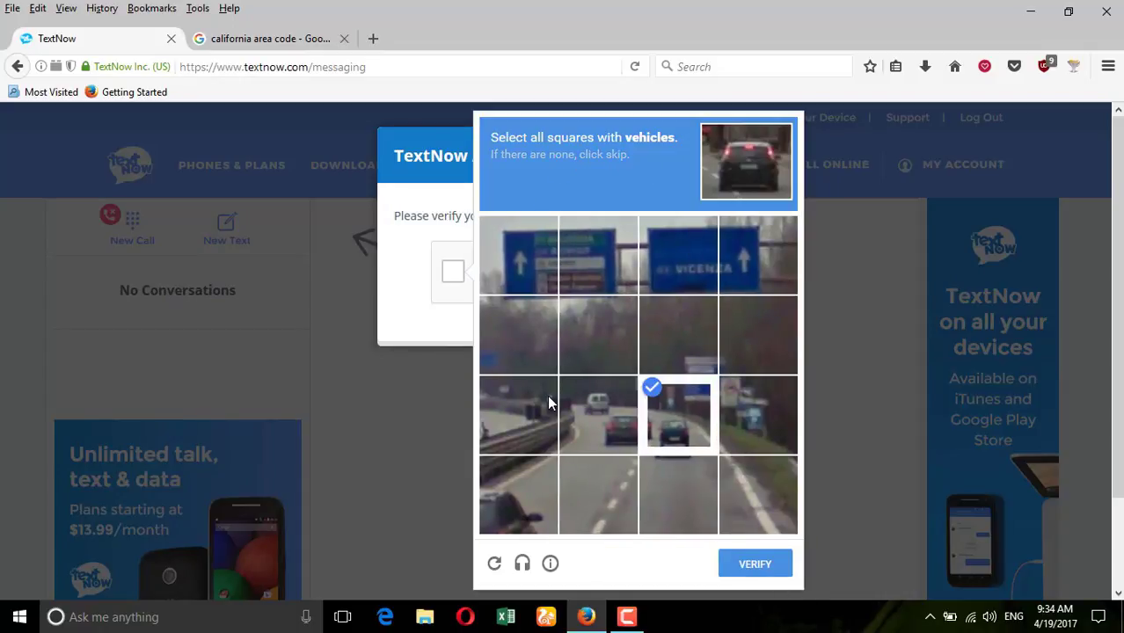
pyautogui.click(548, 400)
pyautogui.click(545, 413)
pyautogui.click(583, 412)
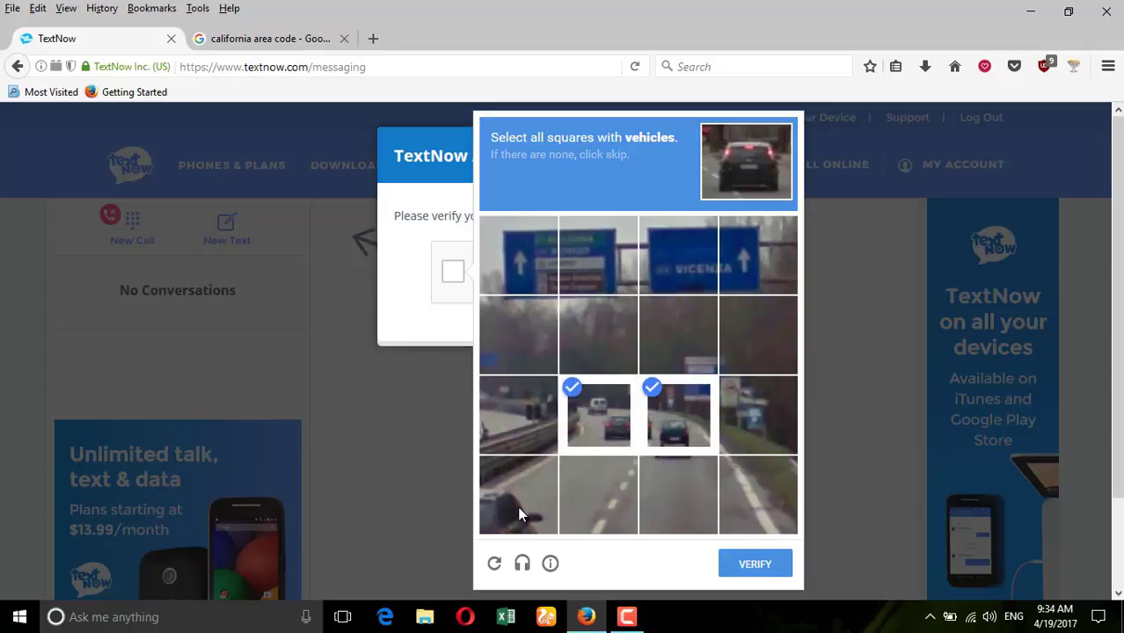
pyautogui.click(519, 504)
pyautogui.click(752, 568)
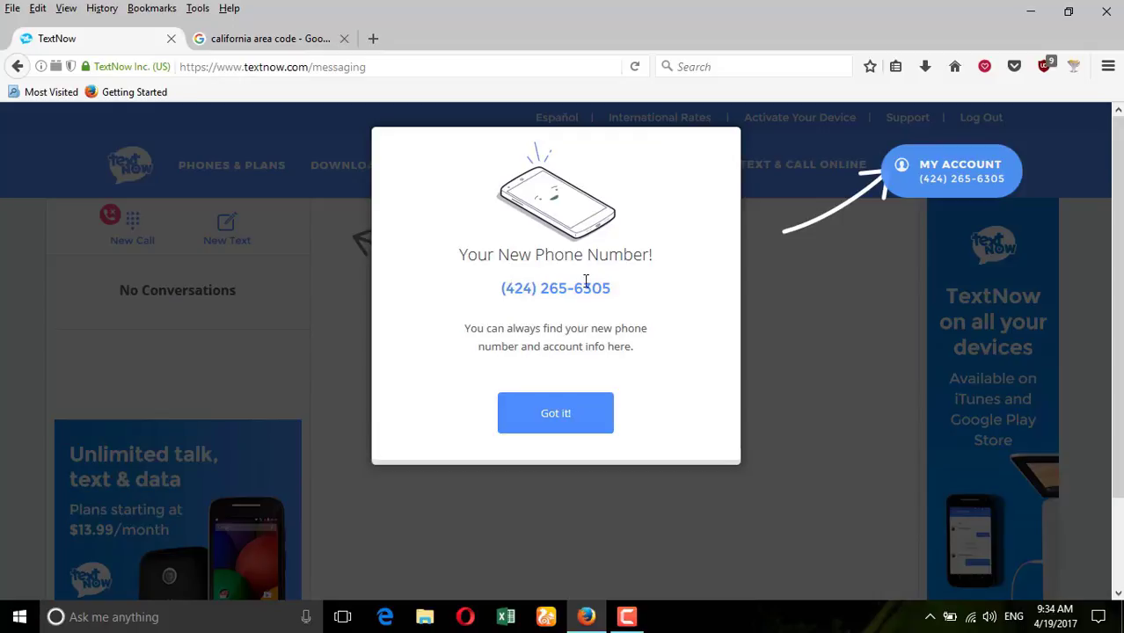
# Dismiss the new phone number notice and start a new call to bring up microphone setup.
pyautogui.click(557, 420)
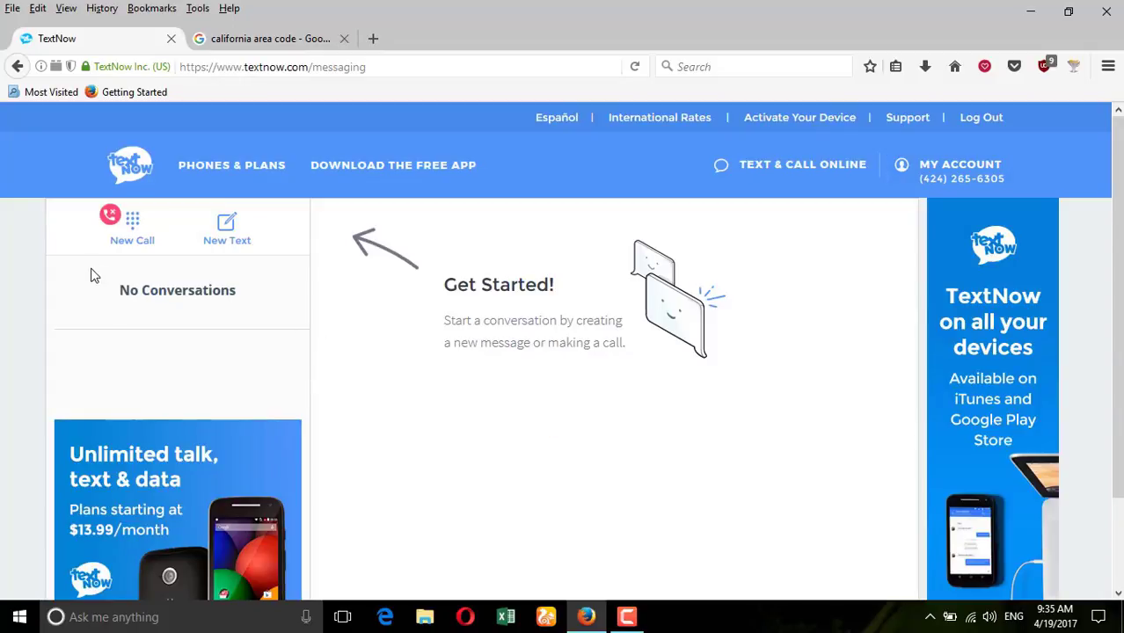
pyautogui.click(120, 220)
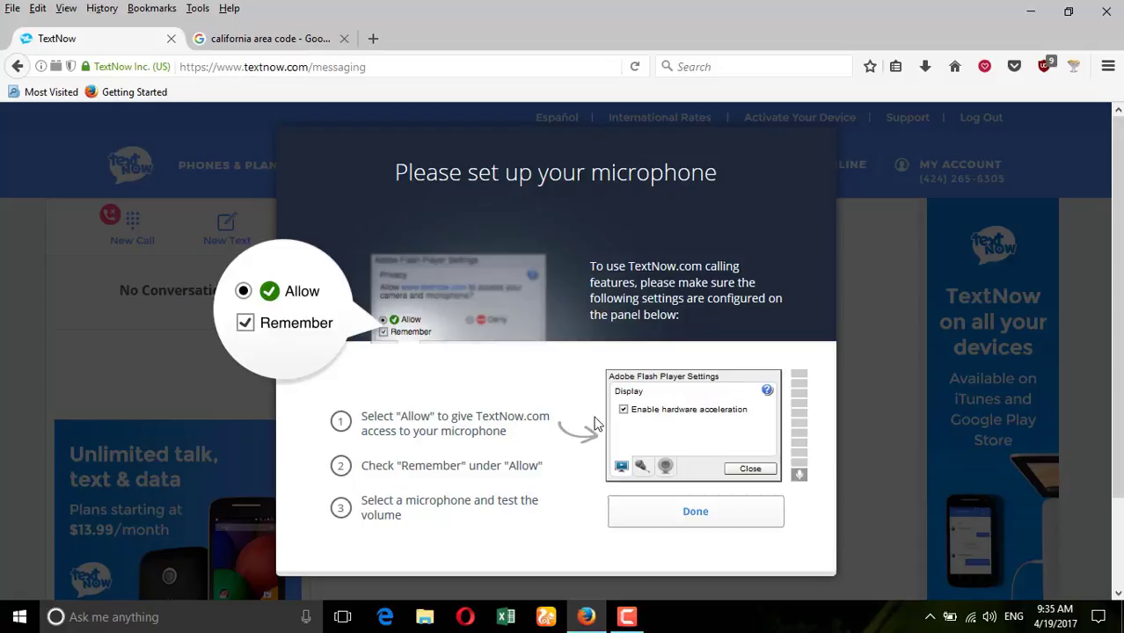
# Allow microphone access in Flash Player settings, review microphone and camera tabs, and finish with Done.
pyautogui.click(750, 469)
pyautogui.click(692, 470)
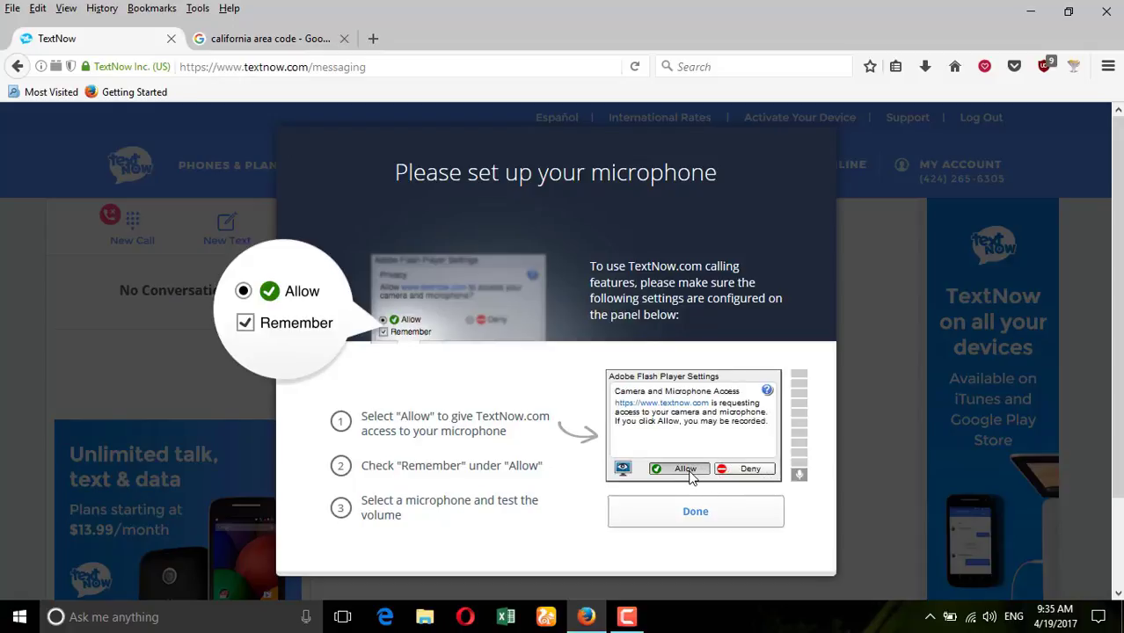
pyautogui.click(642, 428)
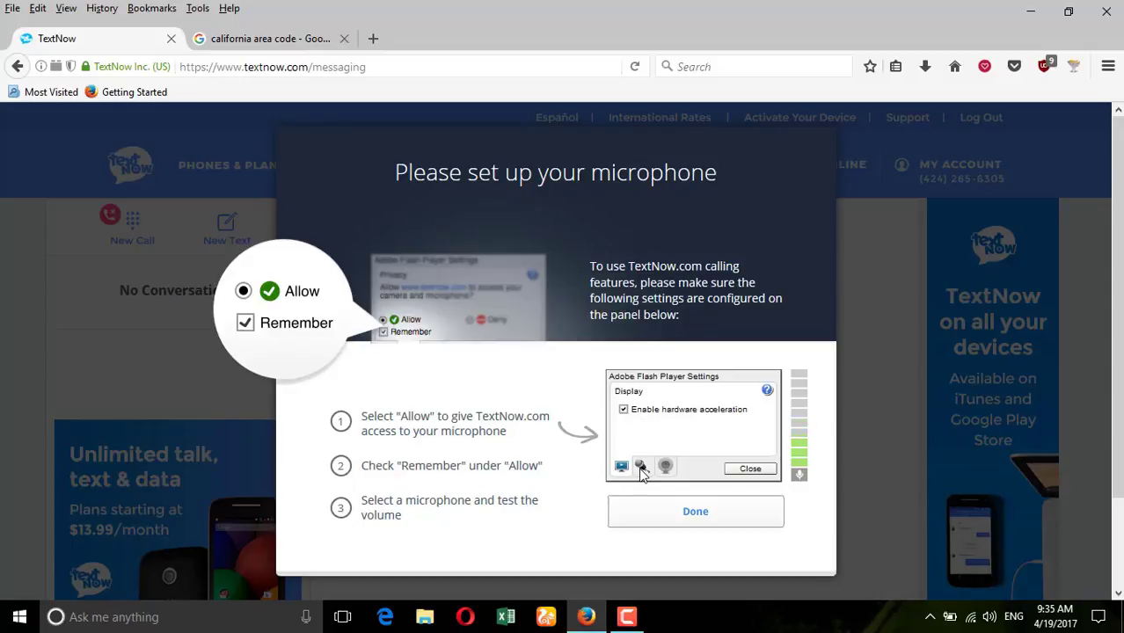
pyautogui.click(642, 467)
pyautogui.click(665, 468)
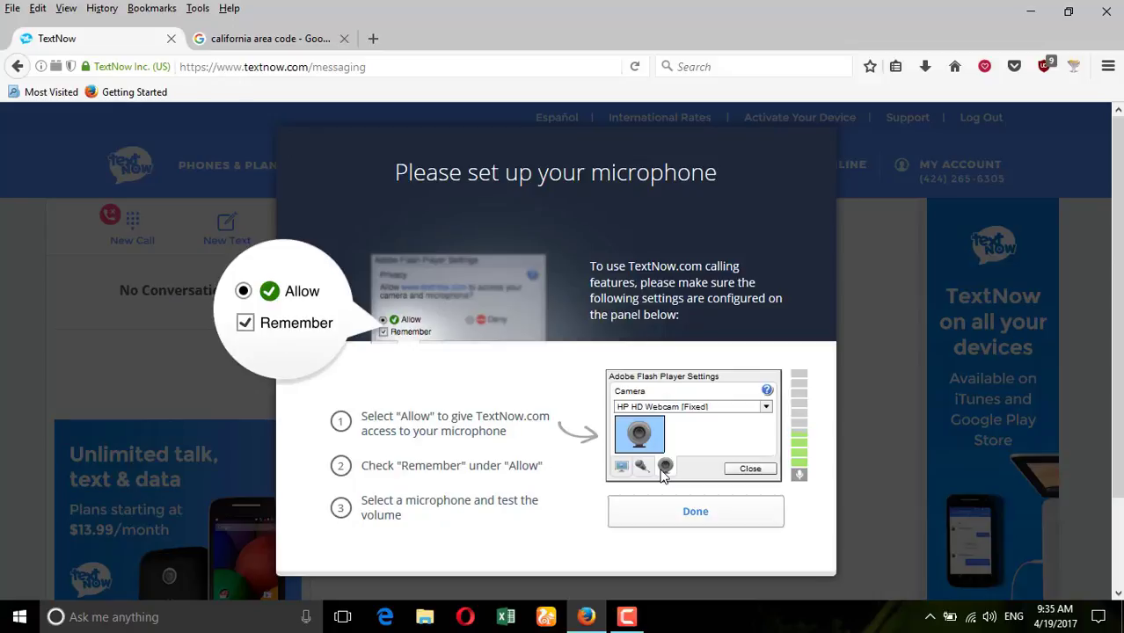
pyautogui.click(684, 526)
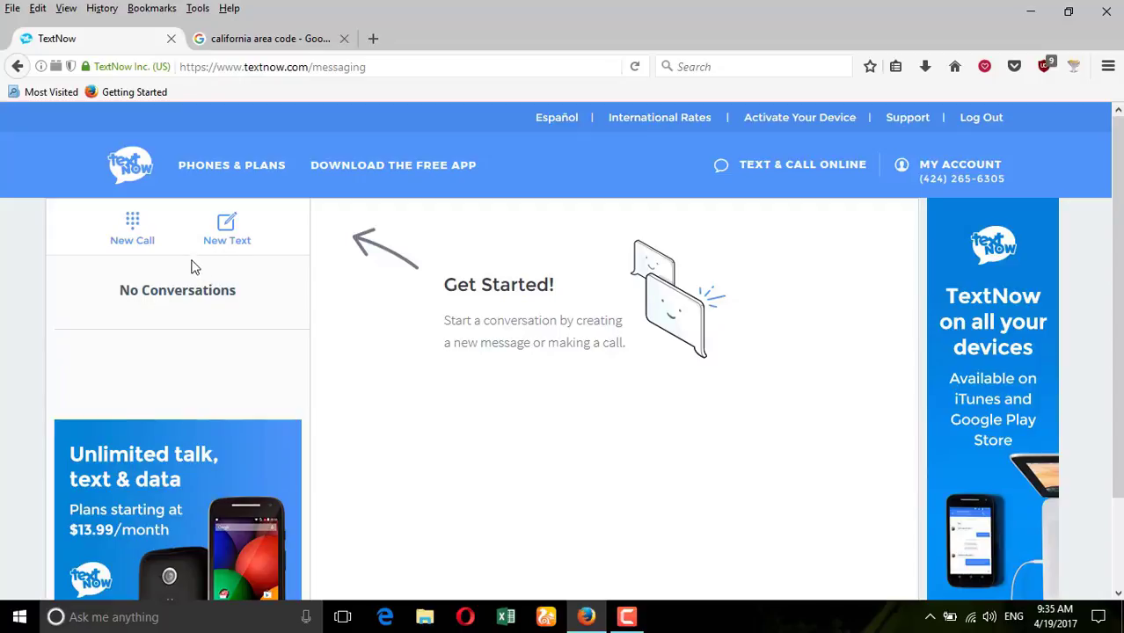
# Dial a Bangladesh phone number on the TextNow dialpad and place the call.
pyautogui.click(135, 226)
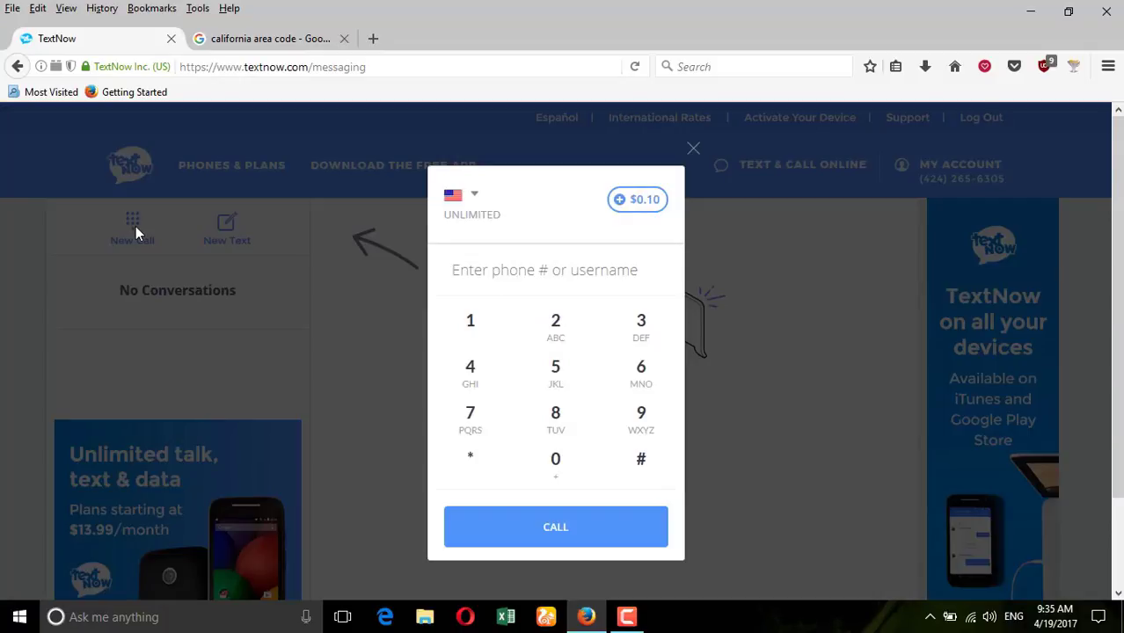
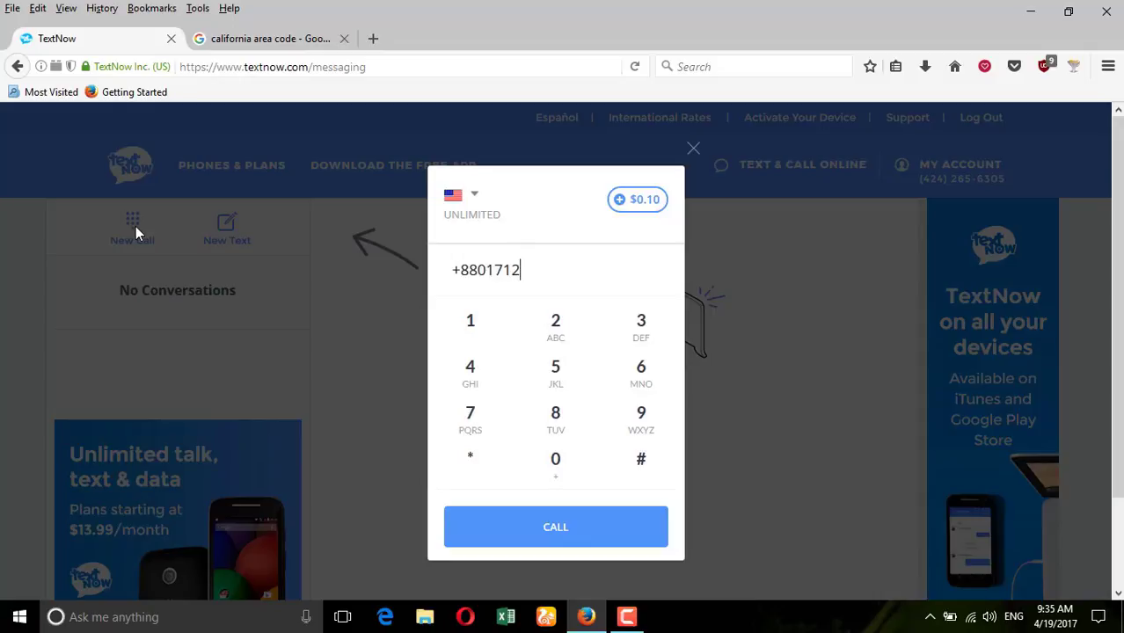
pyautogui.click(547, 533)
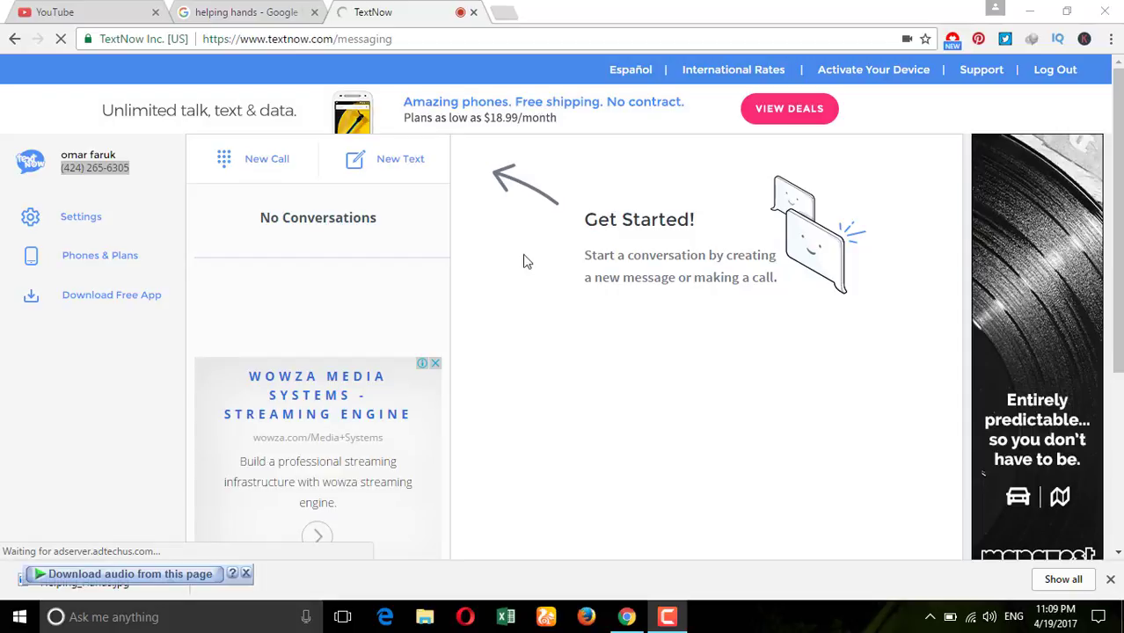
# Copy the account's new TextNow number and switch to the YouTube channel features page.
pyautogui.click(133, 172)
pyautogui.moveTo(131, 166); pyautogui.dragTo(60, 166)
pyautogui.hotkey('ctrl', 'c')
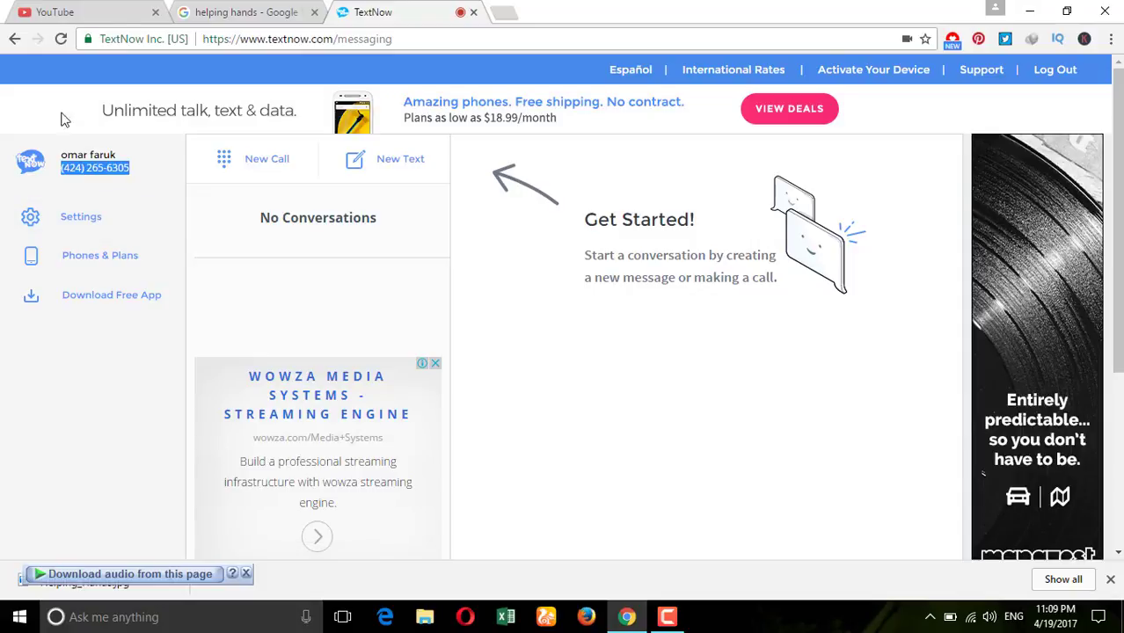
pyautogui.click(118, 19)
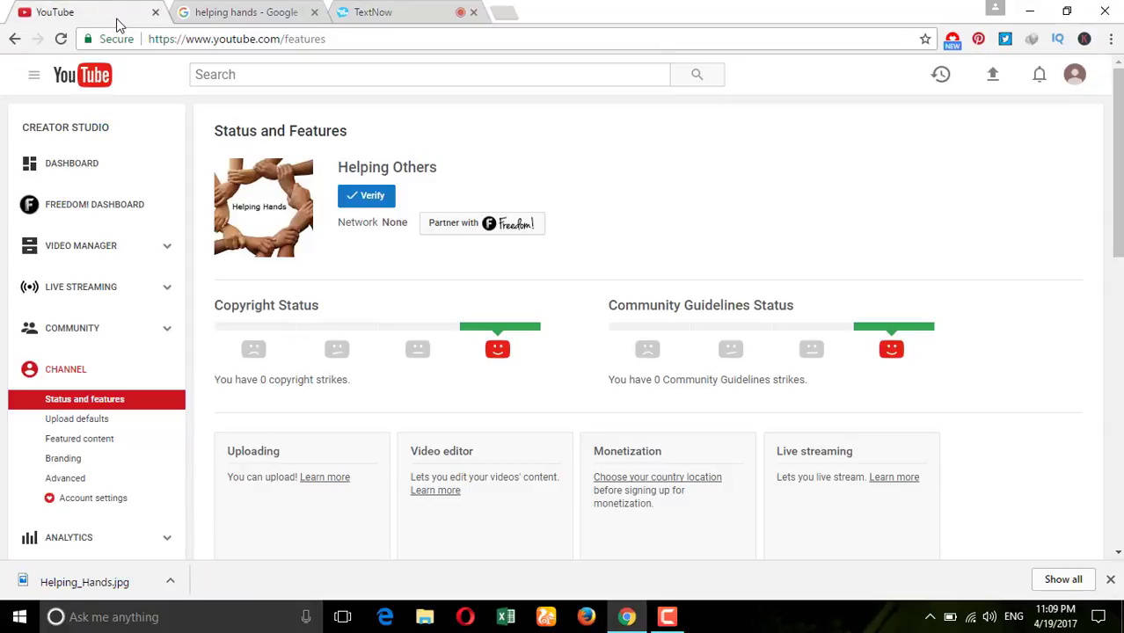
# Start channel phone verification and choose United States as the country.
pyautogui.click(354, 197)
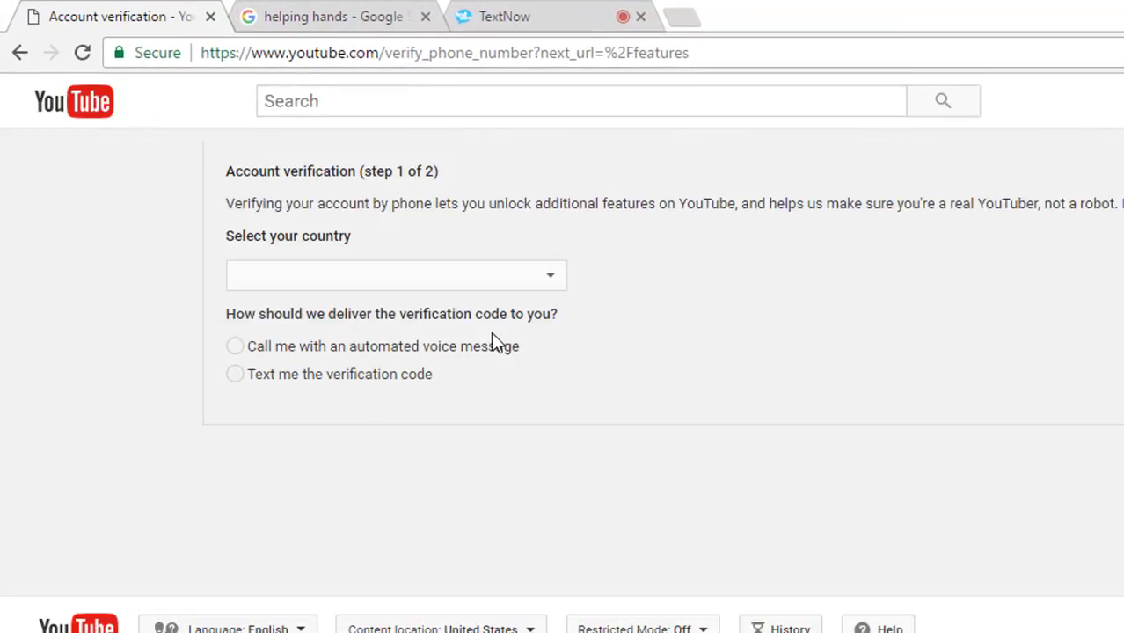
pyautogui.click(473, 289)
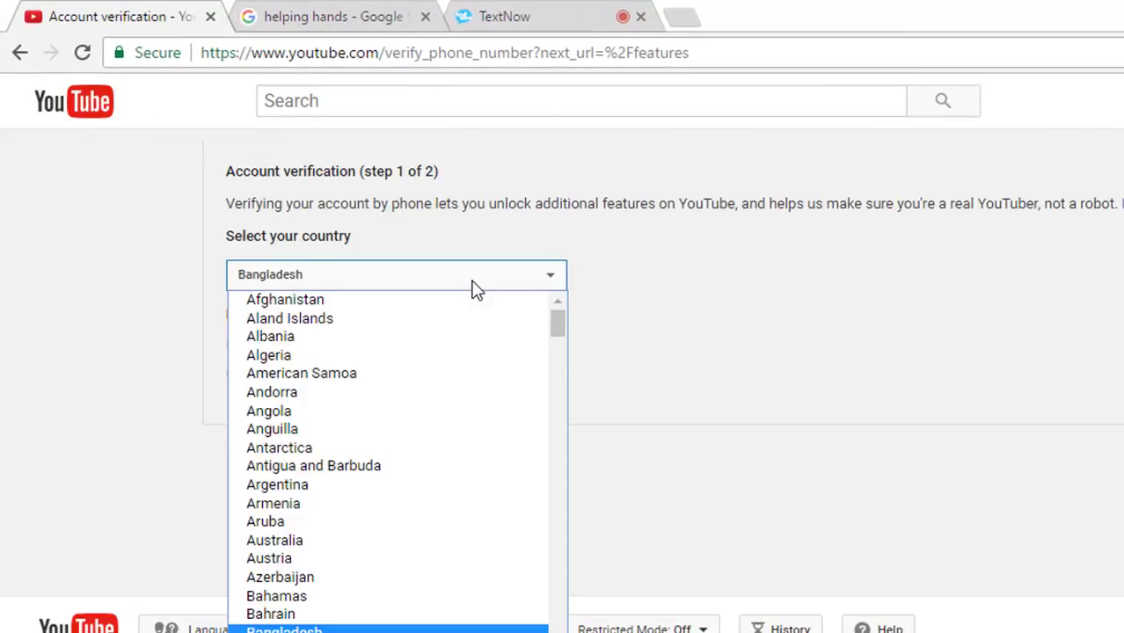
pyautogui.scroll(-15, 473, 289)
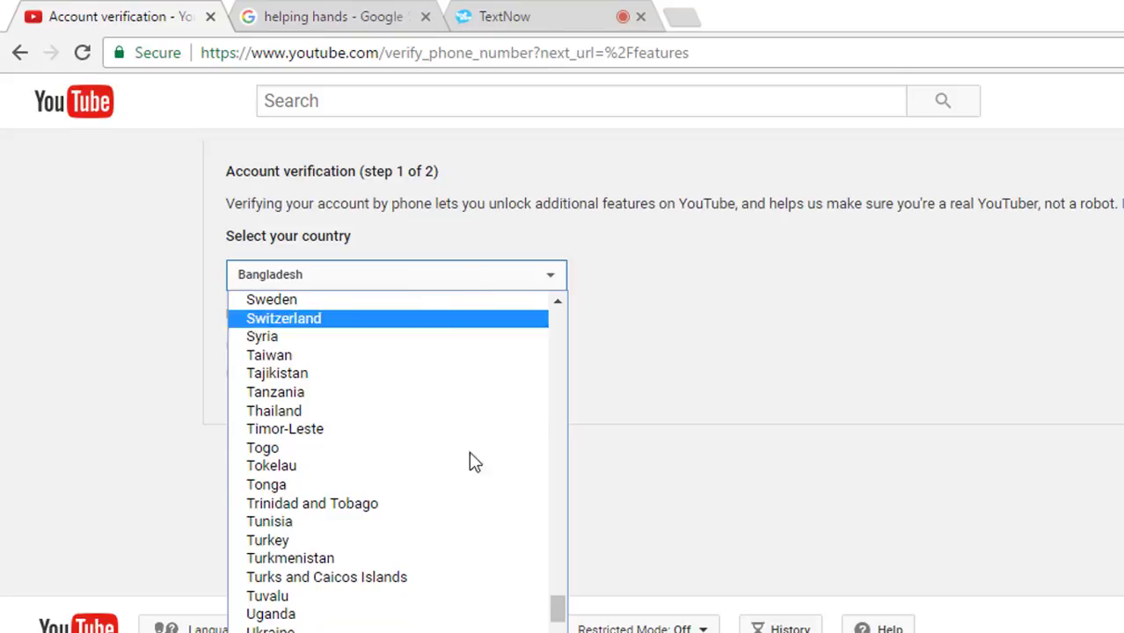
pyautogui.scroll(-3, 471, 514)
pyautogui.click(412, 413)
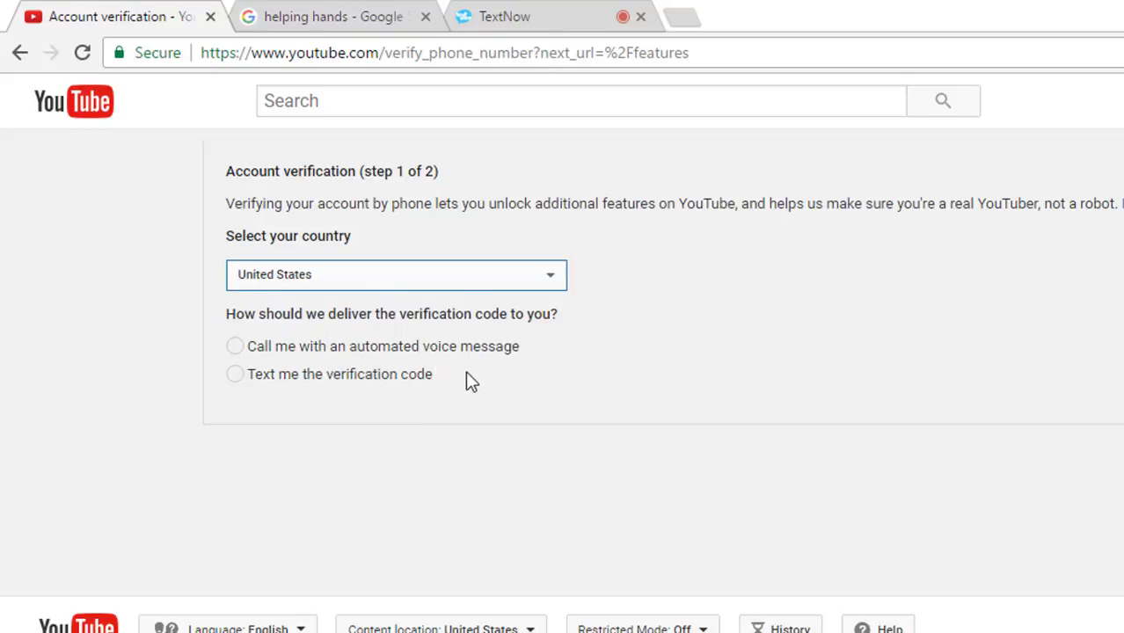
# Choose the automated voice call option, paste the TextNow number into YouTube's phone field and send it.
pyautogui.click(235, 349)
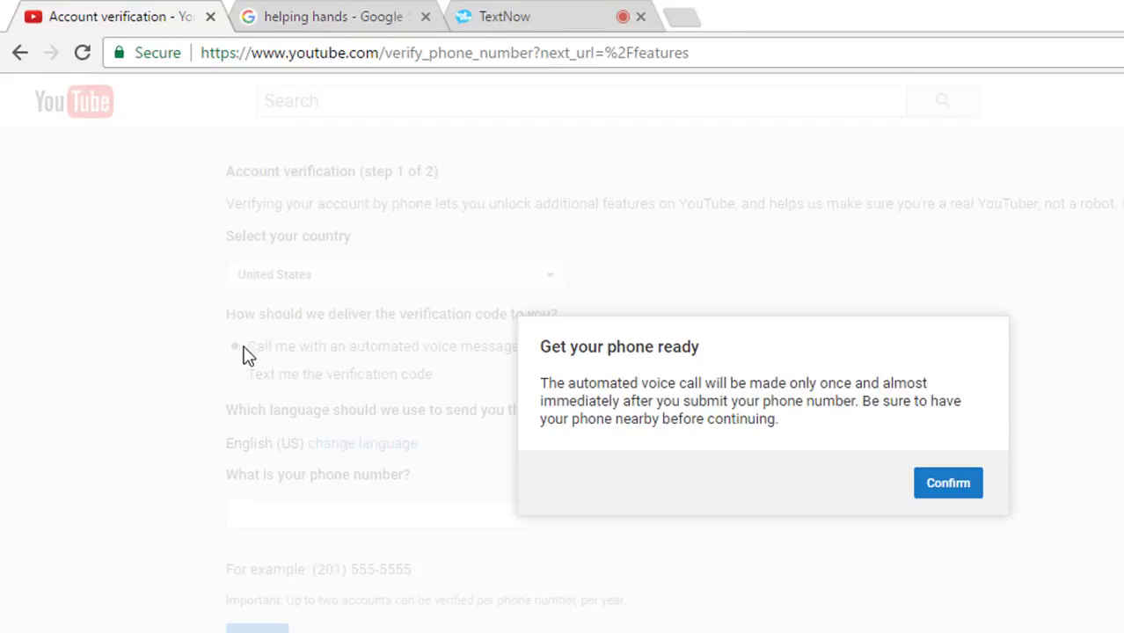
pyautogui.click(943, 486)
pyautogui.click(367, 517)
pyautogui.hotkey('ctrl', 'v')
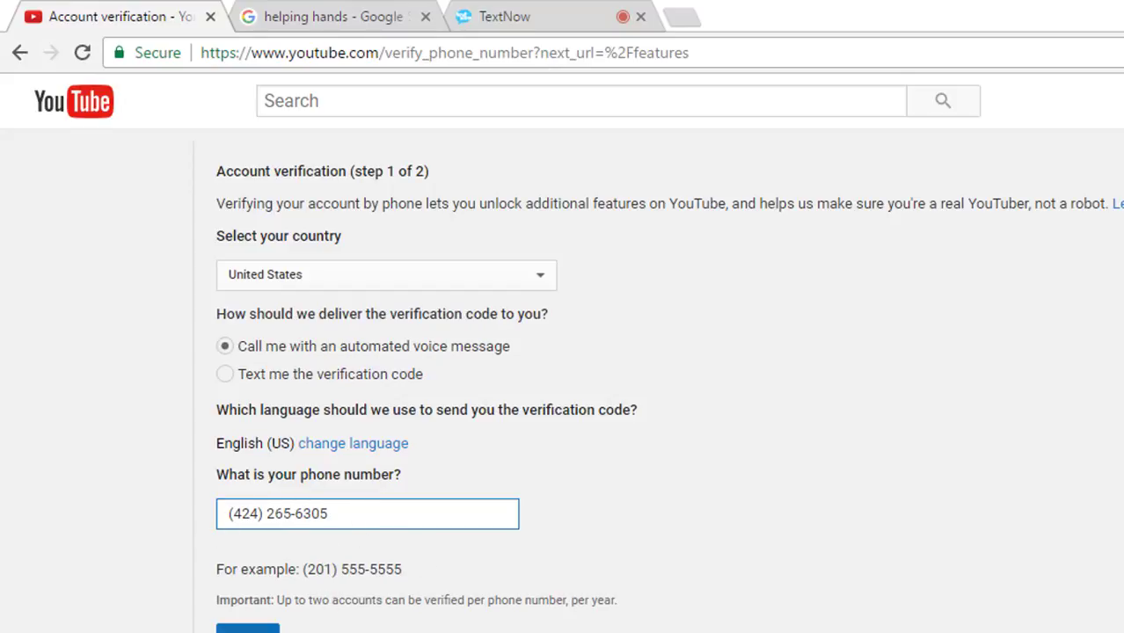
pyautogui.click(248, 630)
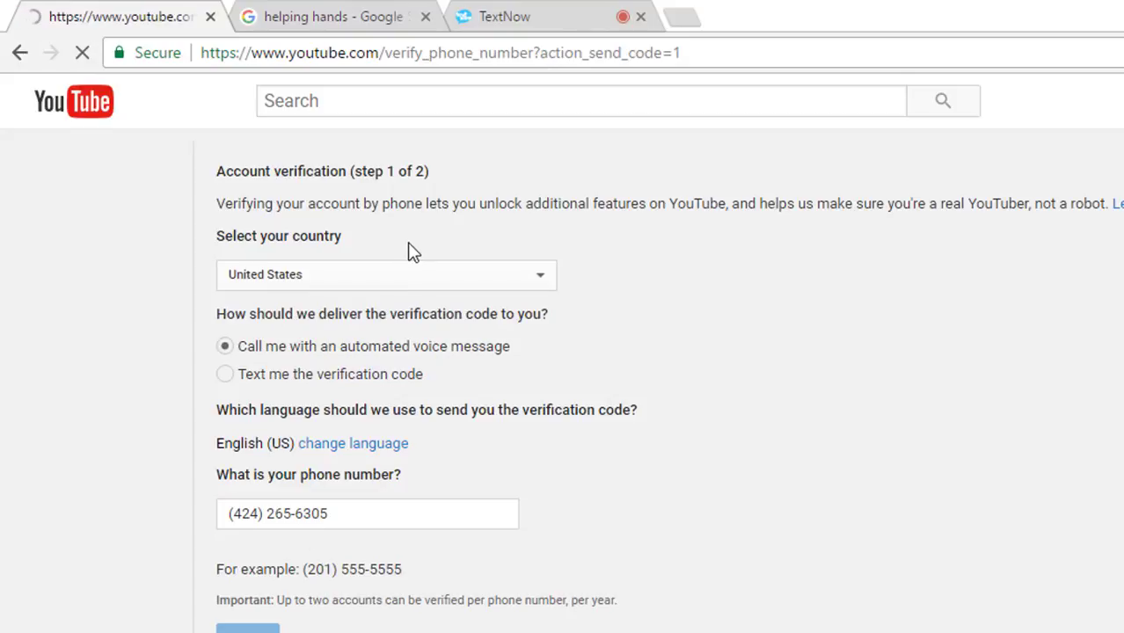
# Answer YouTube's incoming verification call in TextNow, then restore down the Chrome window.
pyautogui.click(557, 17)
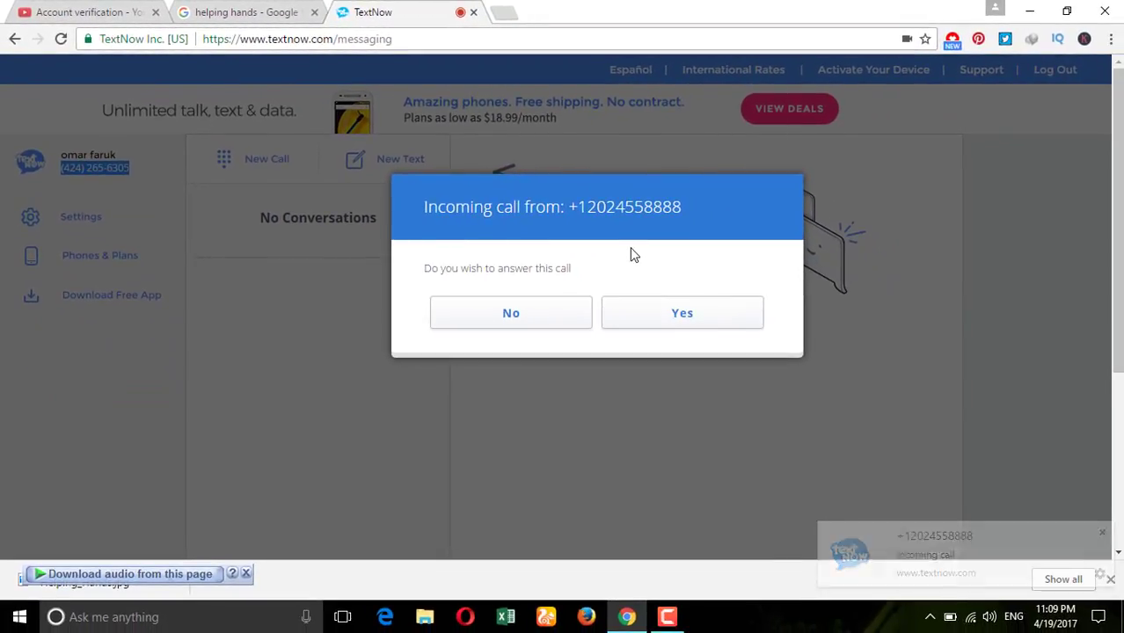
pyautogui.click(710, 314)
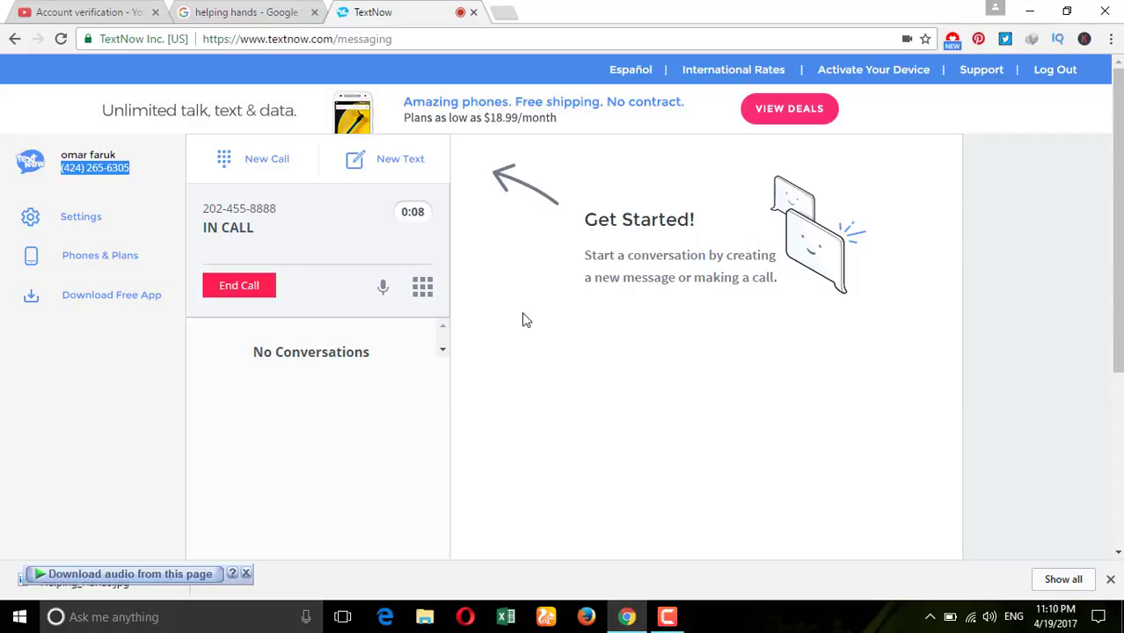
pyautogui.click(1066, 11)
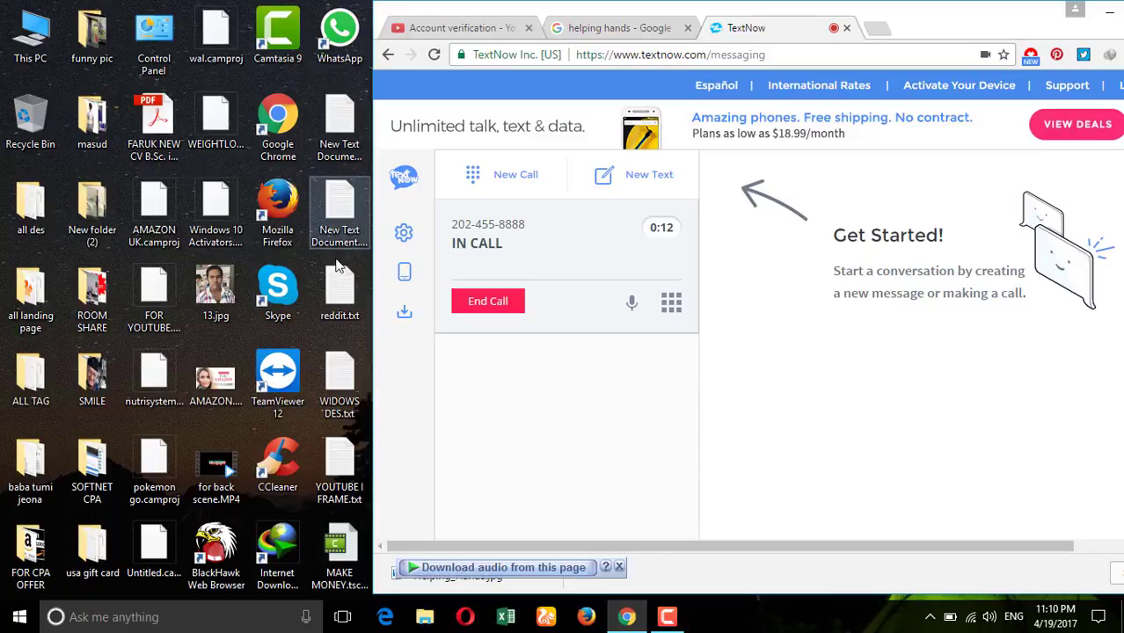
# Create a new desktop text document and write down the six-digit verification code heard on the call, then select it.
pyautogui.rightClick(361, 340)
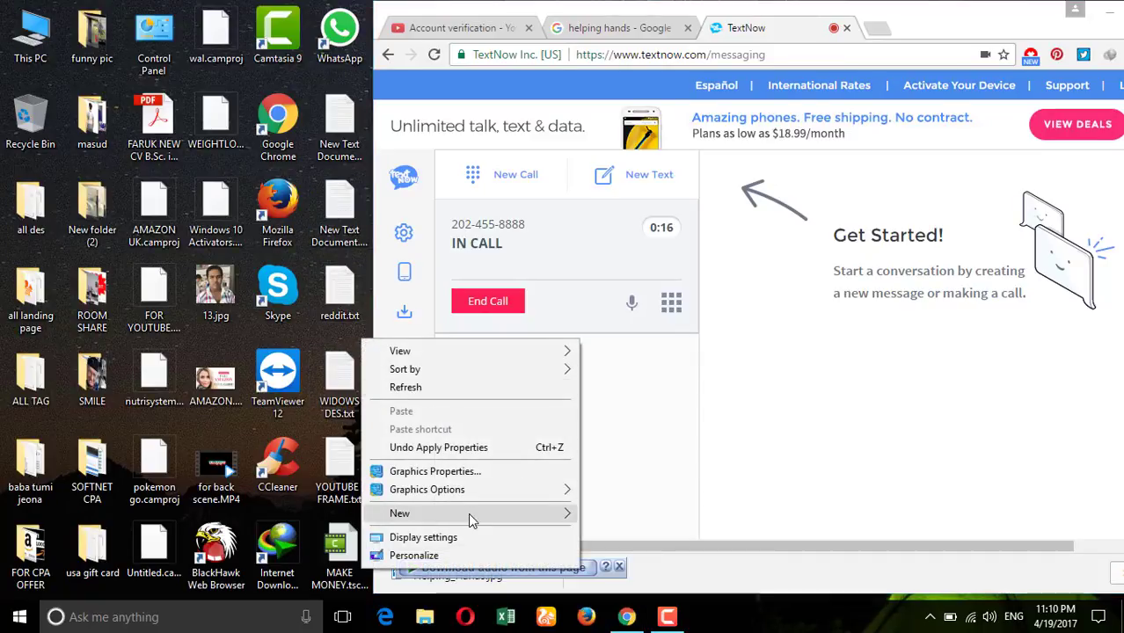
pyautogui.moveTo(482, 519)
pyautogui.click(612, 491)
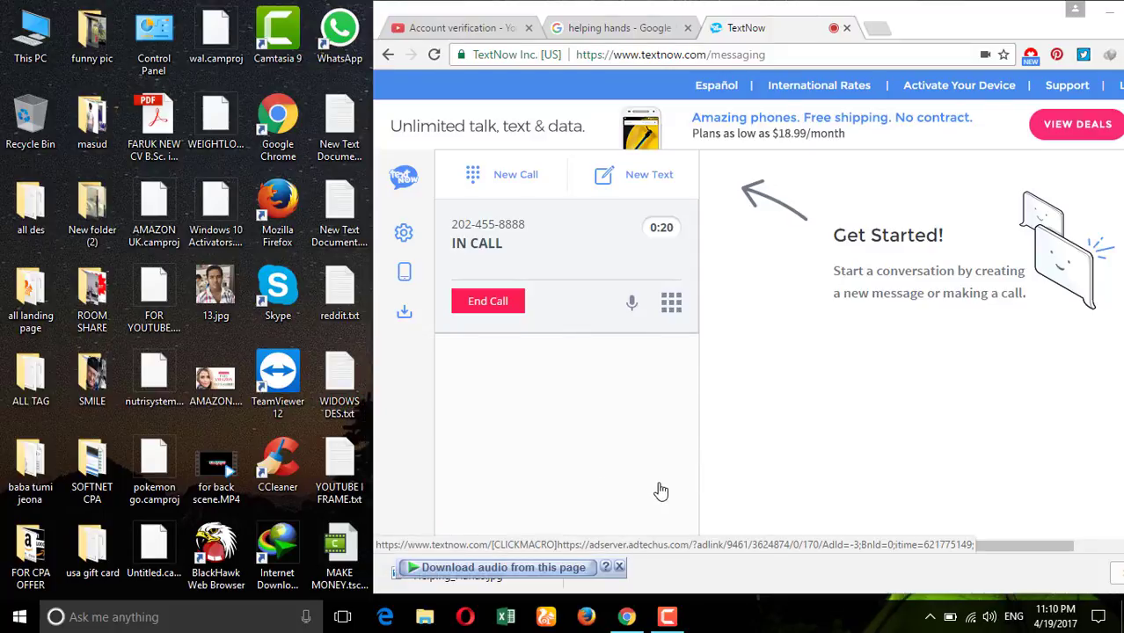
pyautogui.press('Return')
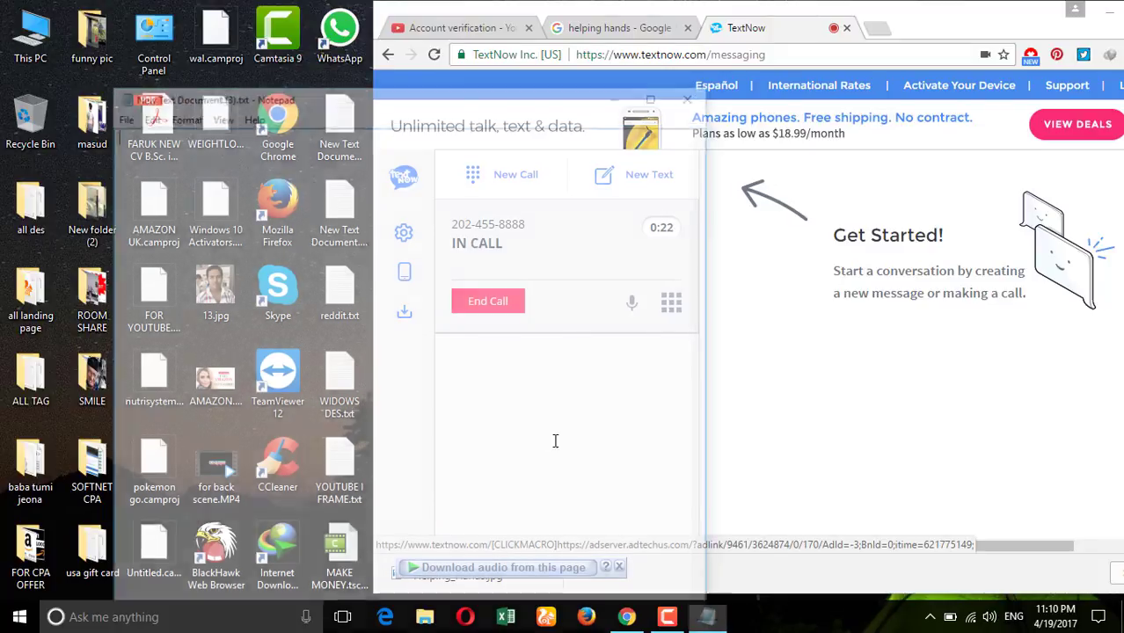
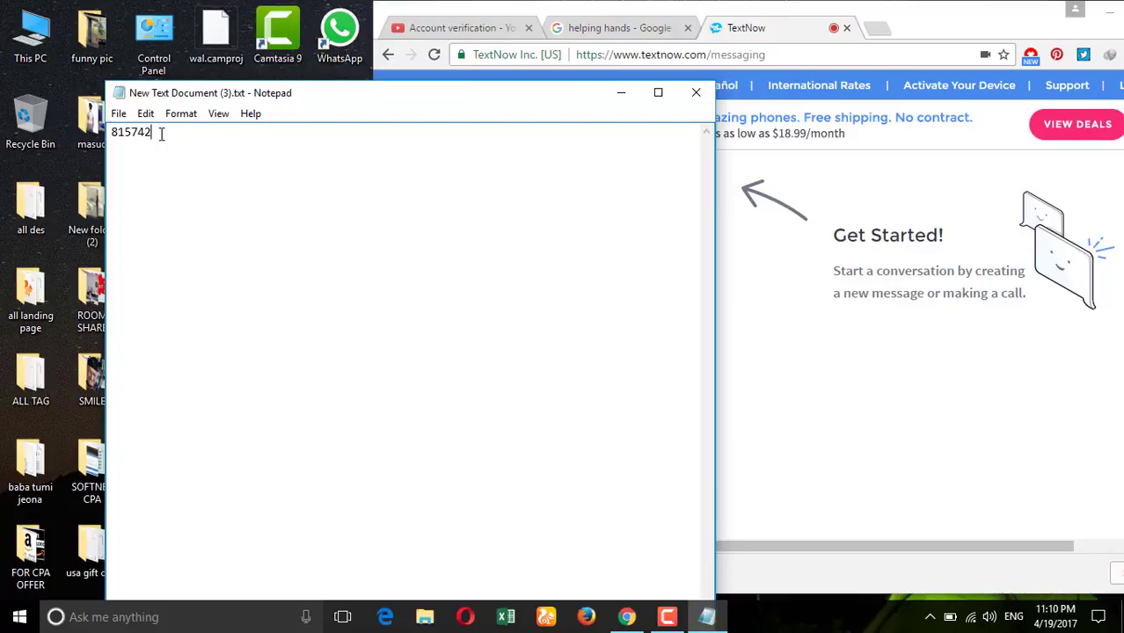
pyautogui.moveTo(161, 133); pyautogui.dragTo(100, 133)
pyautogui.hotkey('ctrl', 'c')
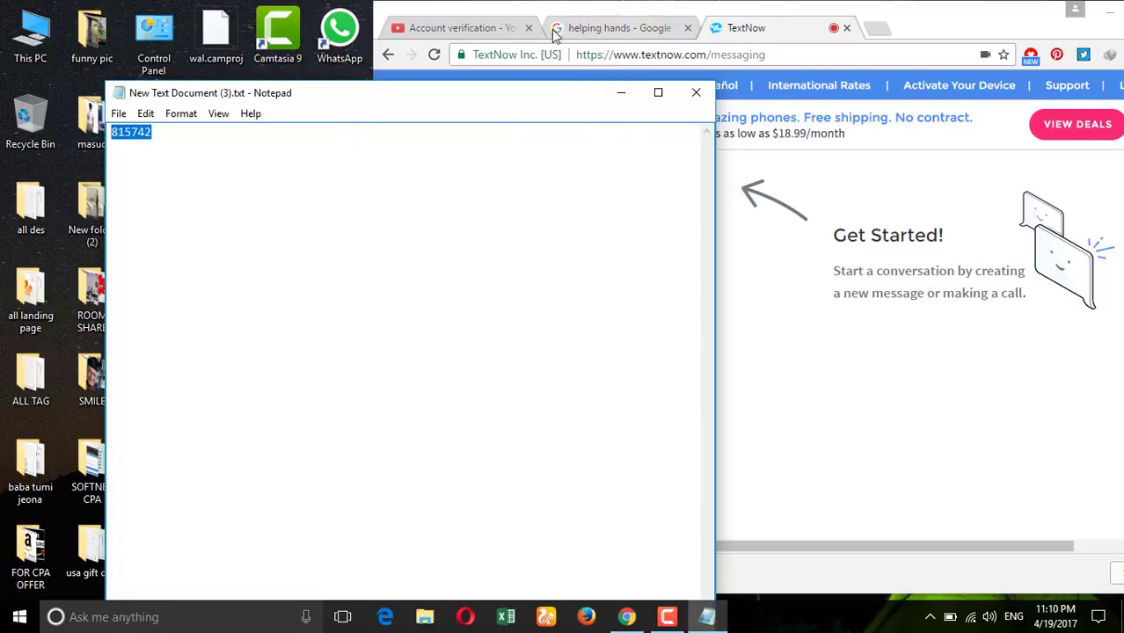
# Paste the verification code into YouTube's form and submit it so the channel shows Verified.
pyautogui.click(462, 27)
pyautogui.click(571, 219)
pyautogui.hotkey('ctrl', 'v')
pyautogui.click(424, 264)
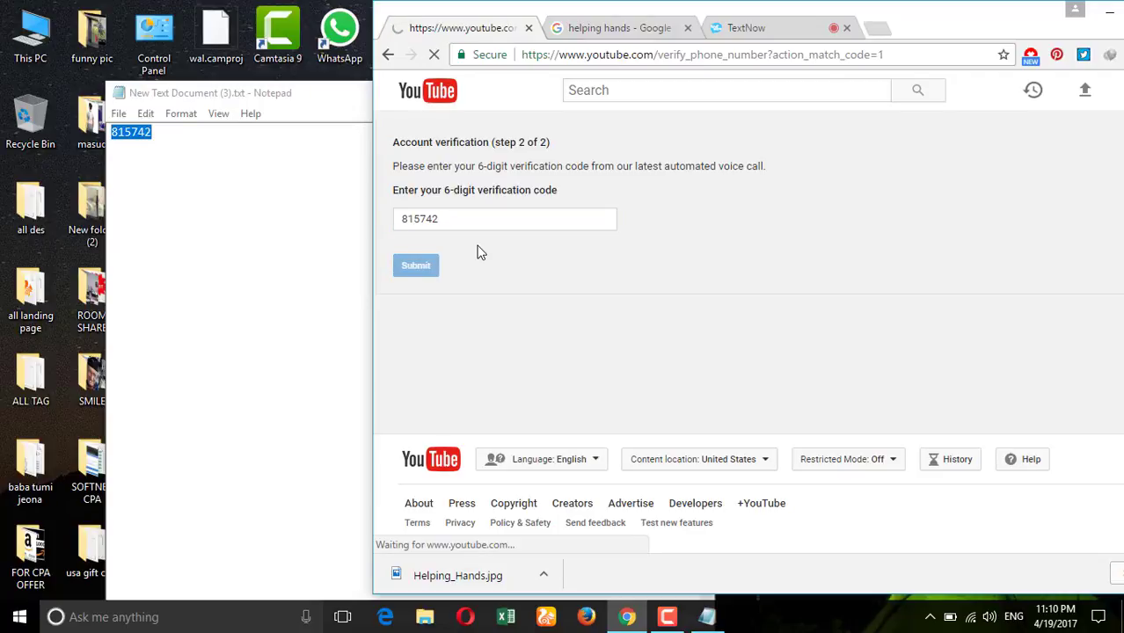
pyautogui.click(445, 214)
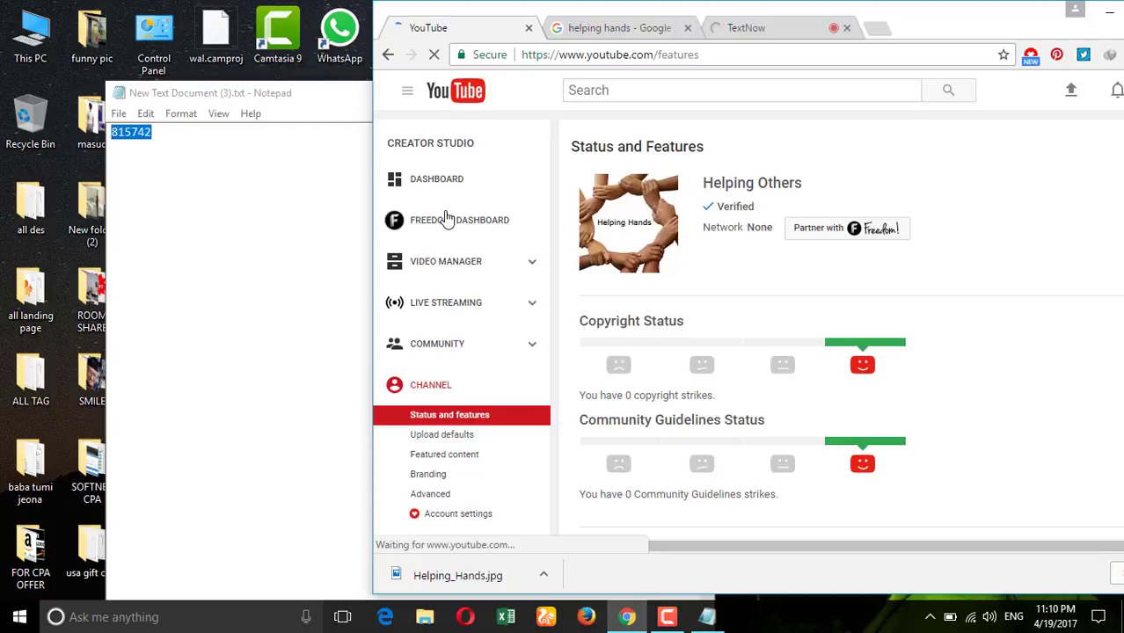
# Maximize Chrome and go back to the TextNow messaging page.
pyautogui.doubleClick(978, 21)
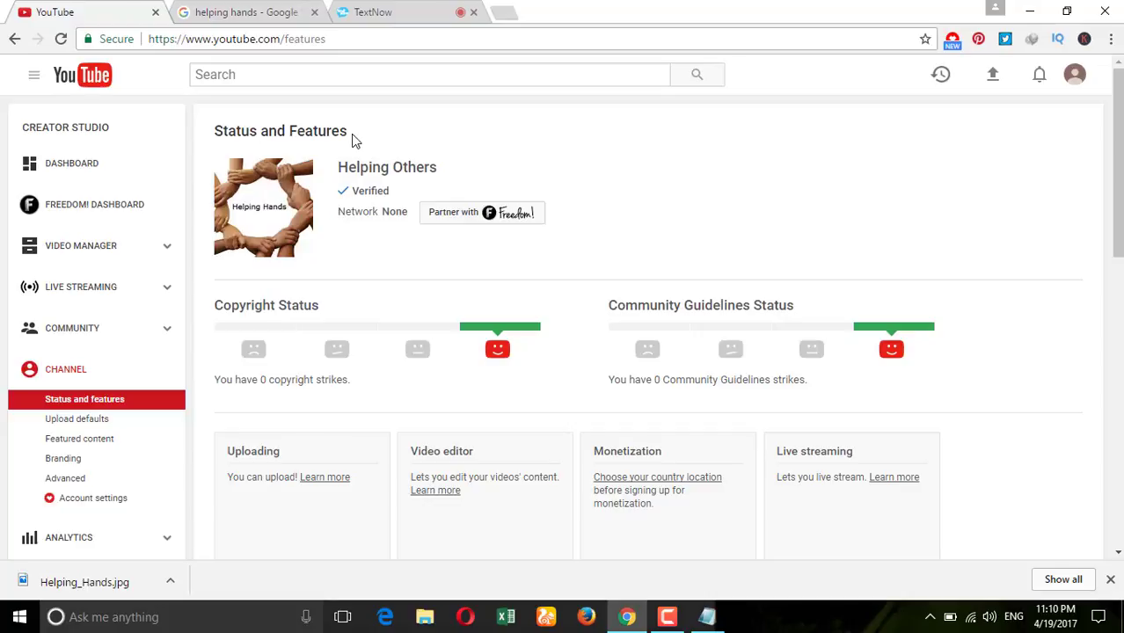
pyautogui.click(395, 14)
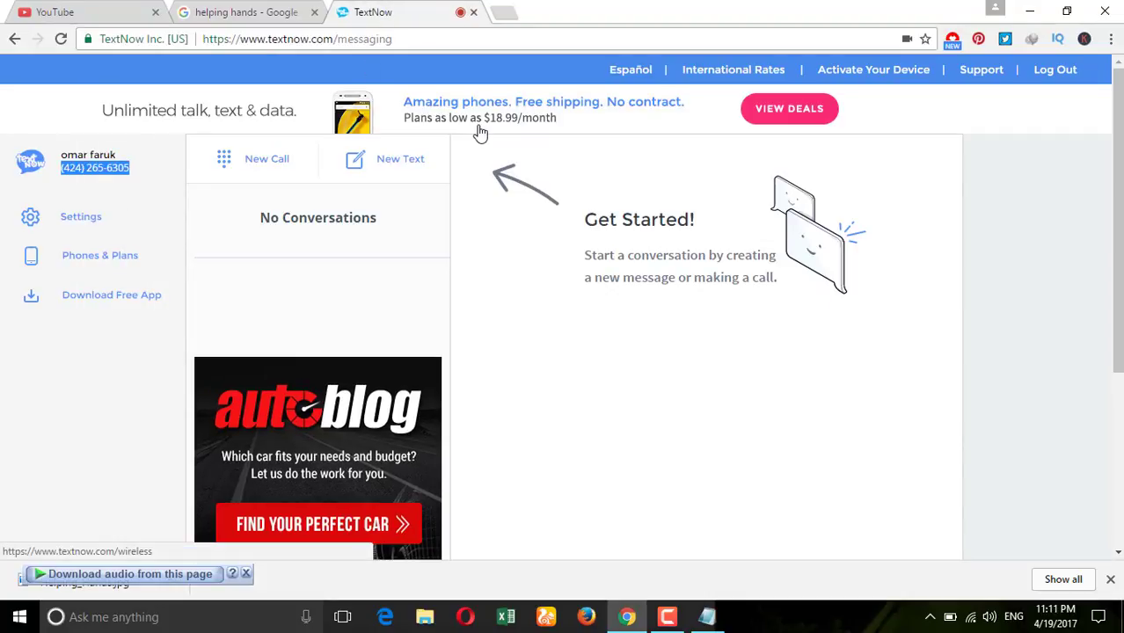
pyautogui.click(134, 176)
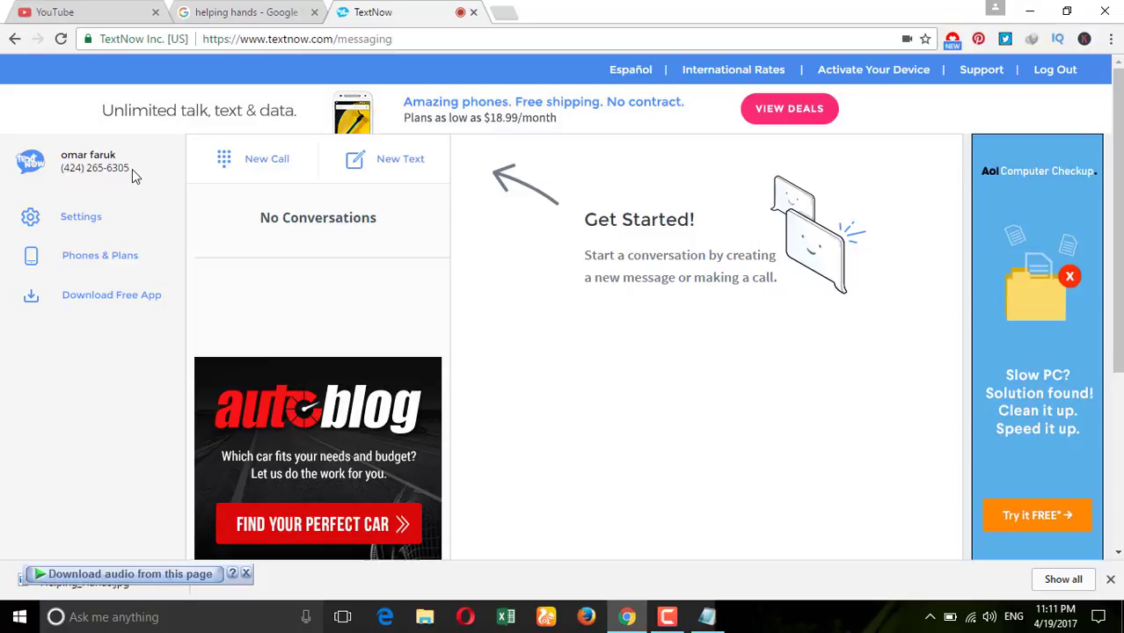